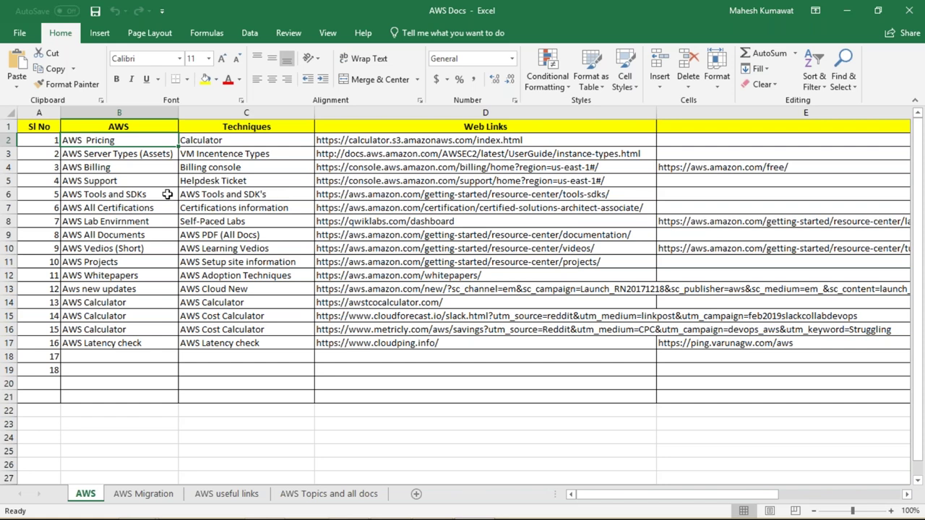
- Review the AWS Pricing row on the AWS sheet, including its Calculator technique and web link
{"action": "left_click", "coordinate": [209, 141]}
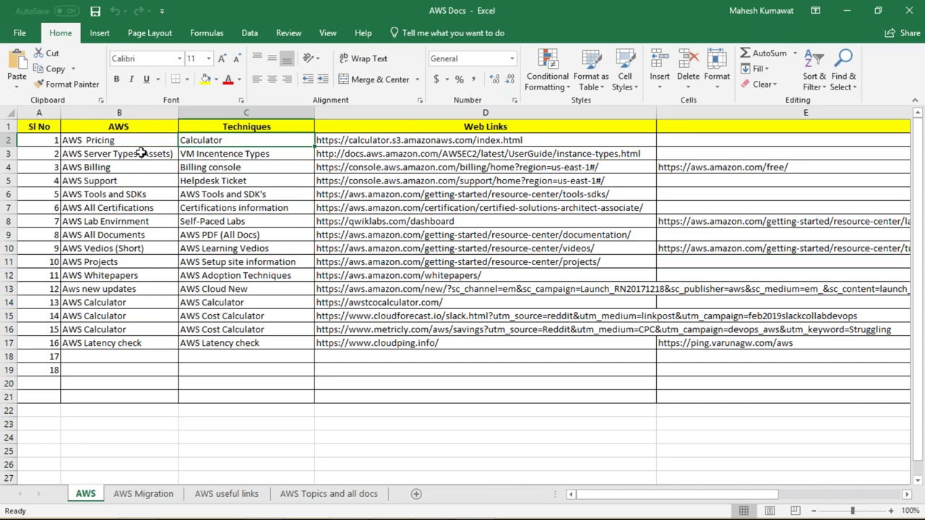
{"action": "left_click", "coordinate": [87, 143]}
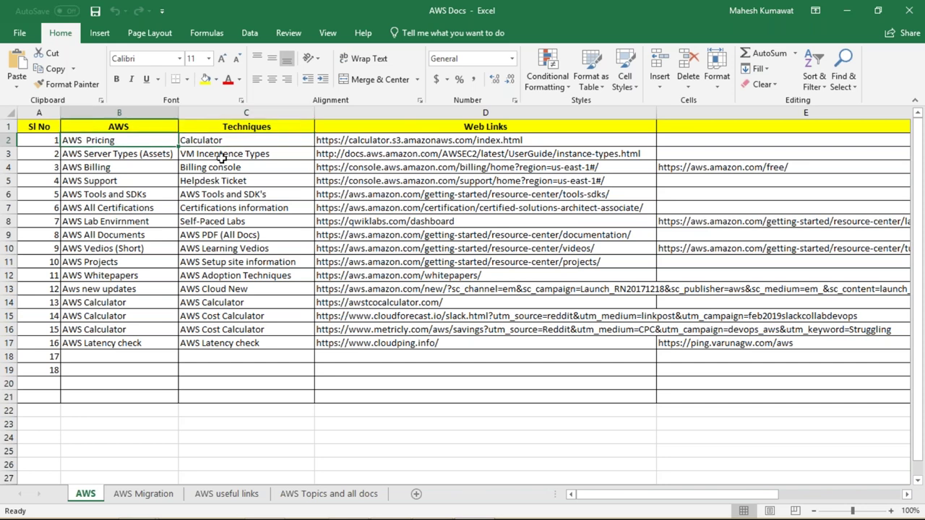
{"action": "left_click", "coordinate": [250, 140]}
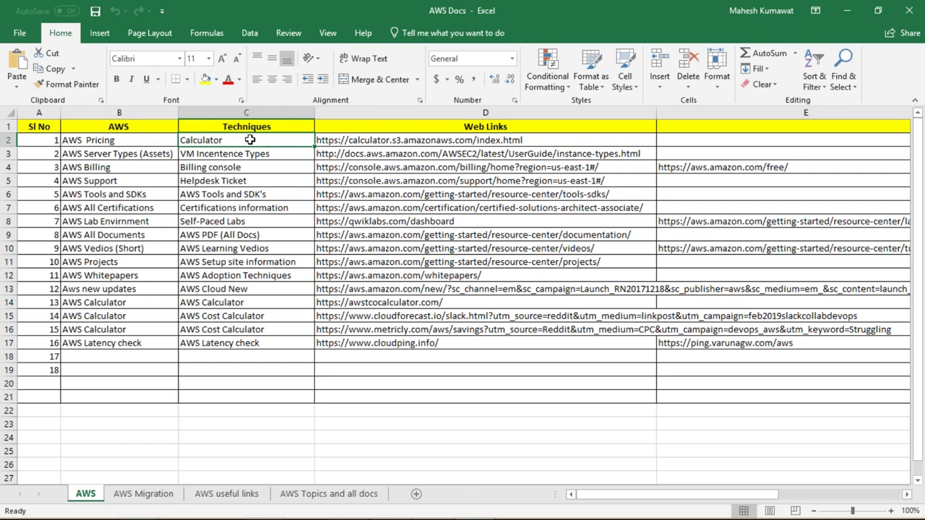
{"action": "left_click", "coordinate": [357, 143]}
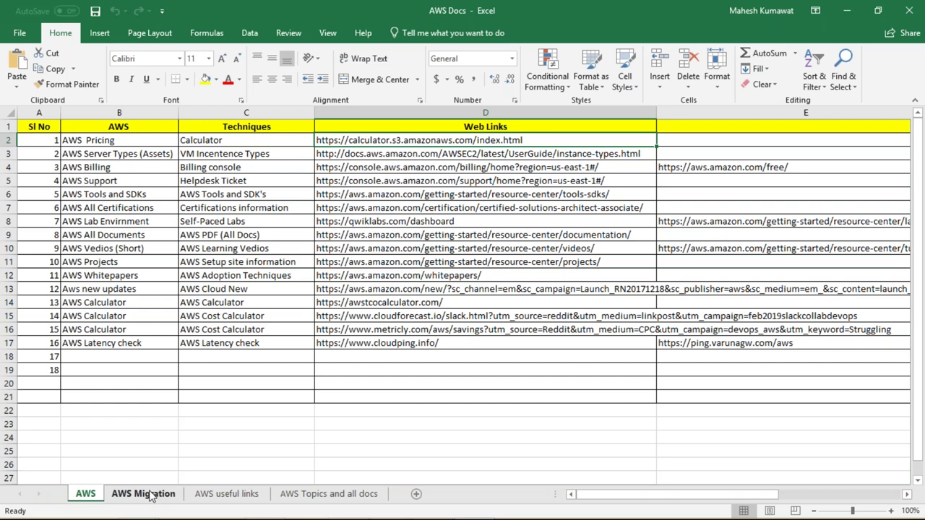
- Open the AWS Migration sheet and look over the Single DC Implementation and Cross DC Implementation sections
{"action": "left_click", "coordinate": [148, 494]}
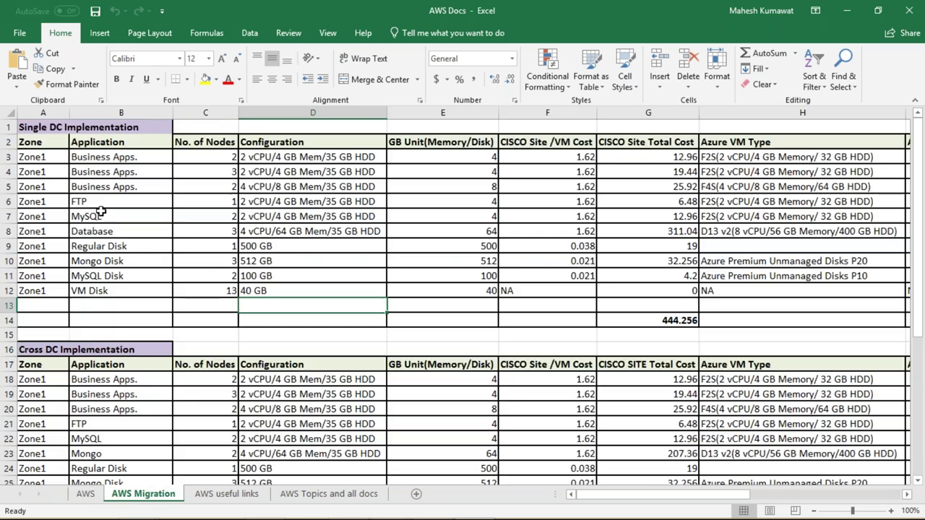
{"action": "left_click", "coordinate": [49, 126]}
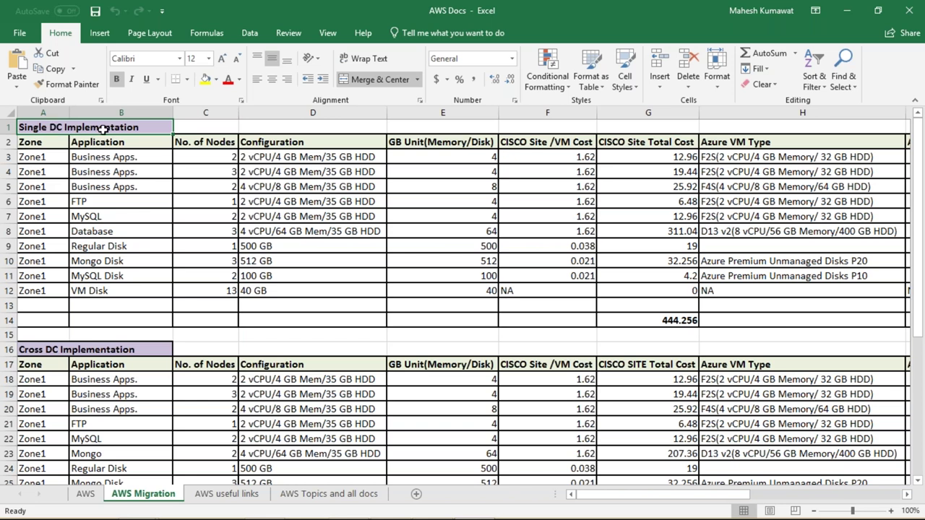
{"action": "left_click", "coordinate": [62, 349]}
{"action": "left_click", "coordinate": [93, 128]}
{"action": "left_click", "coordinate": [85, 349]}
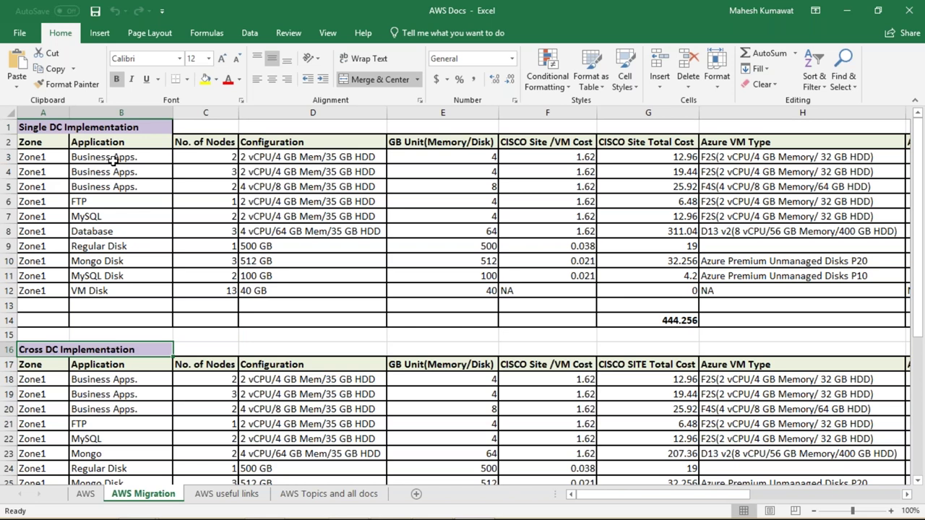
{"action": "left_click", "coordinate": [64, 130]}
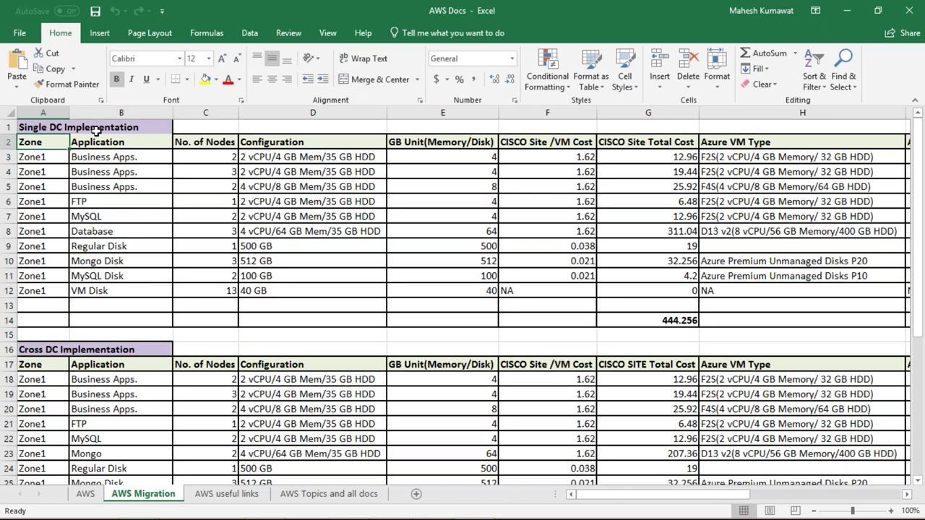
{"action": "left_click", "coordinate": [106, 128]}
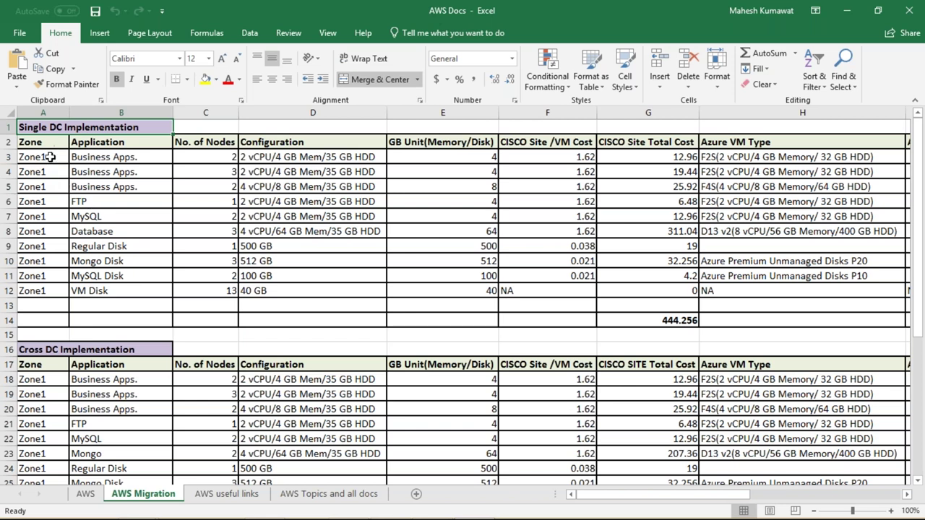
- Highlight the Zone entries of the Single DC table, then its full range from Zone through CISCO Site Total Cost
{"action": "left_click_drag", "start_coordinate": [51, 157], "coordinate": [50, 291]}
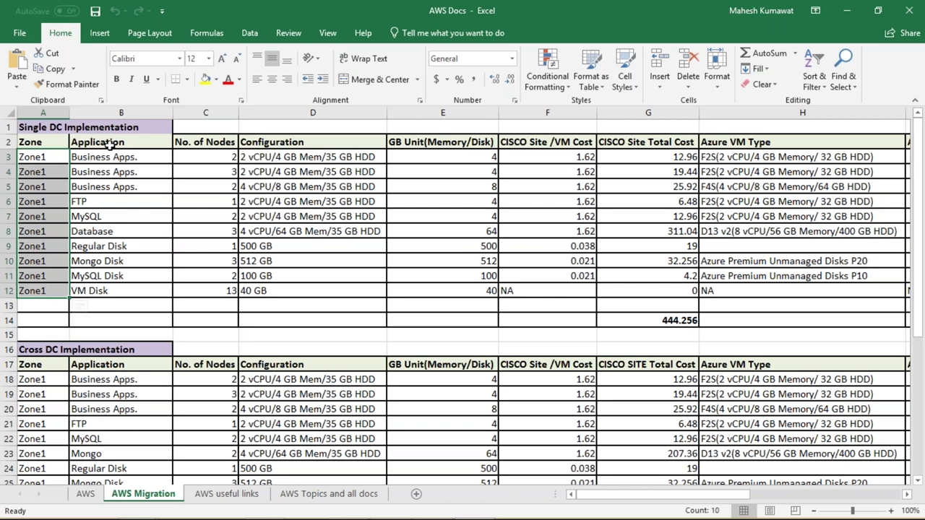
{"action": "left_click", "coordinate": [109, 142]}
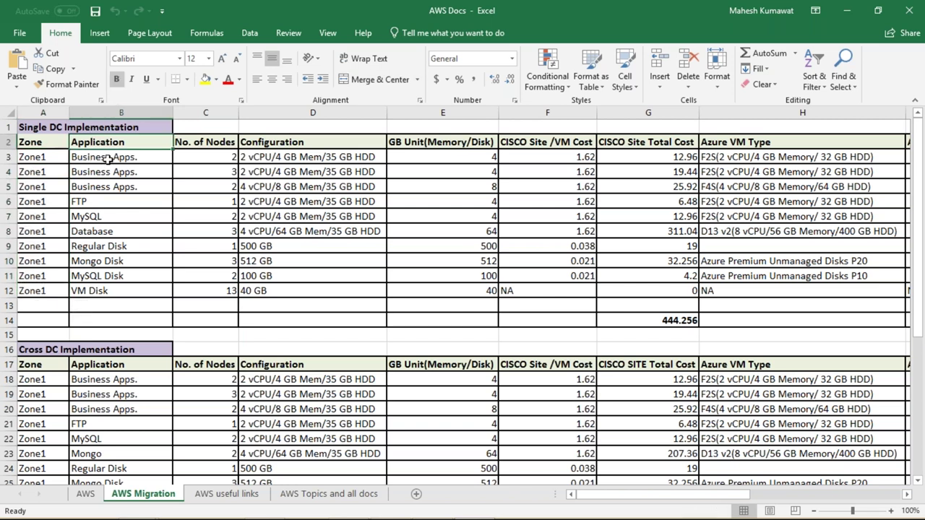
{"action": "left_click_drag", "start_coordinate": [43, 142], "coordinate": [109, 143]}
{"action": "left_click_drag", "start_coordinate": [278, 171], "coordinate": [546, 310]}
{"action": "left_click_drag", "start_coordinate": [641, 329], "coordinate": [644, 324]}
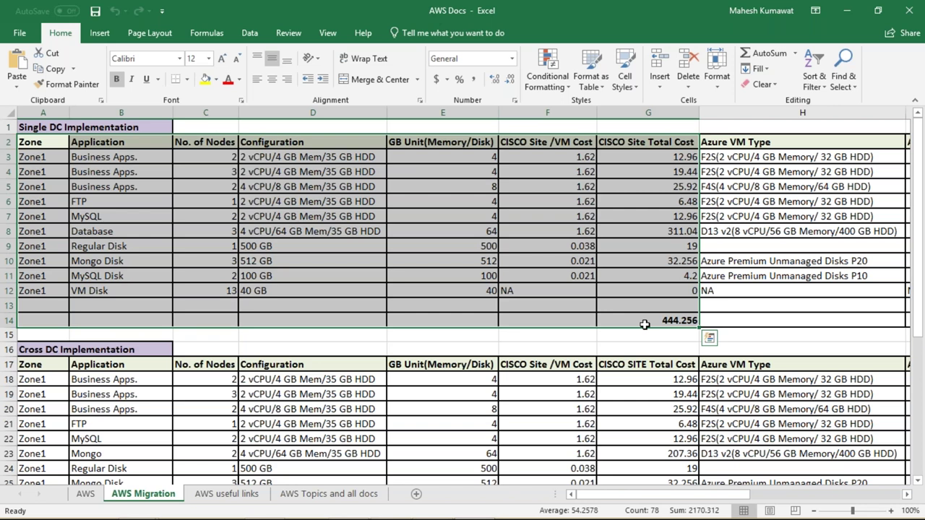
- Examine the Single DC application list and the first Business Apps. row's zone, node count and configuration
{"action": "left_click", "coordinate": [44, 163]}
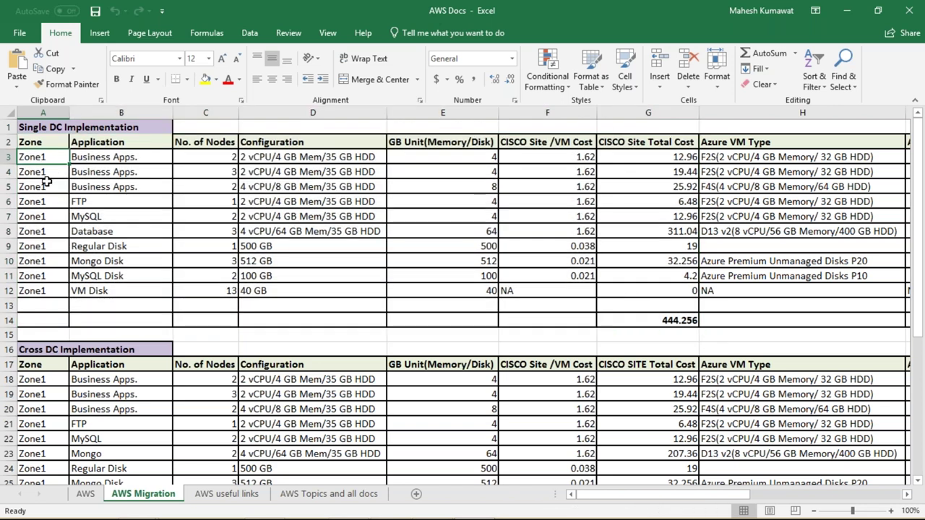
{"action": "left_click", "coordinate": [96, 159]}
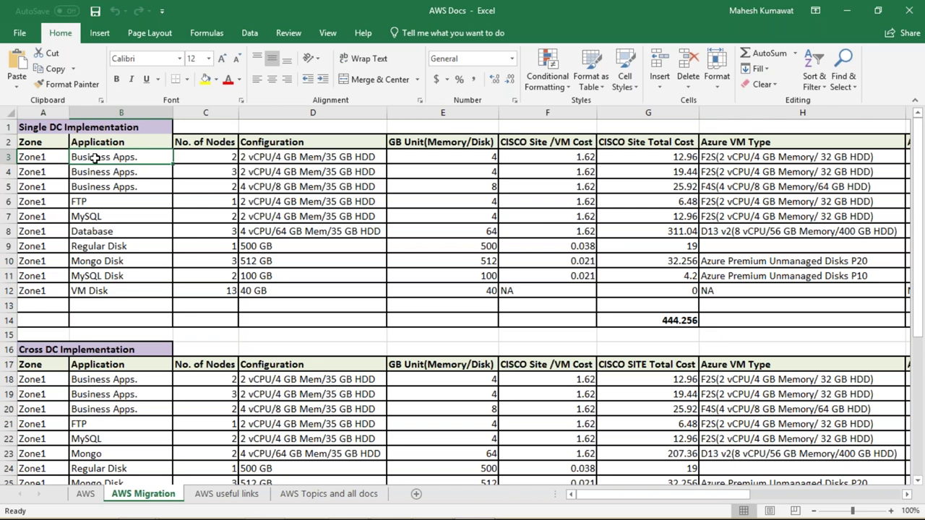
{"action": "left_click_drag", "start_coordinate": [92, 209], "coordinate": [93, 295]}
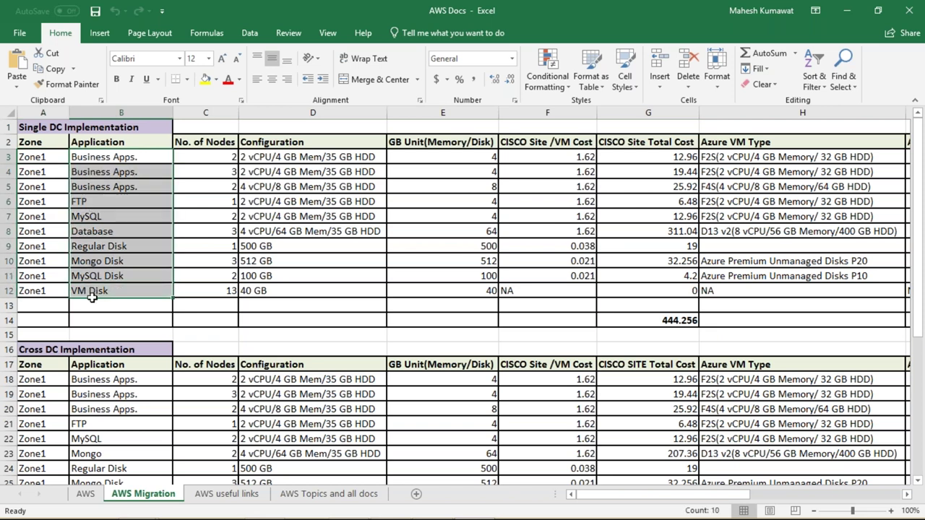
{"action": "left_click", "coordinate": [119, 159]}
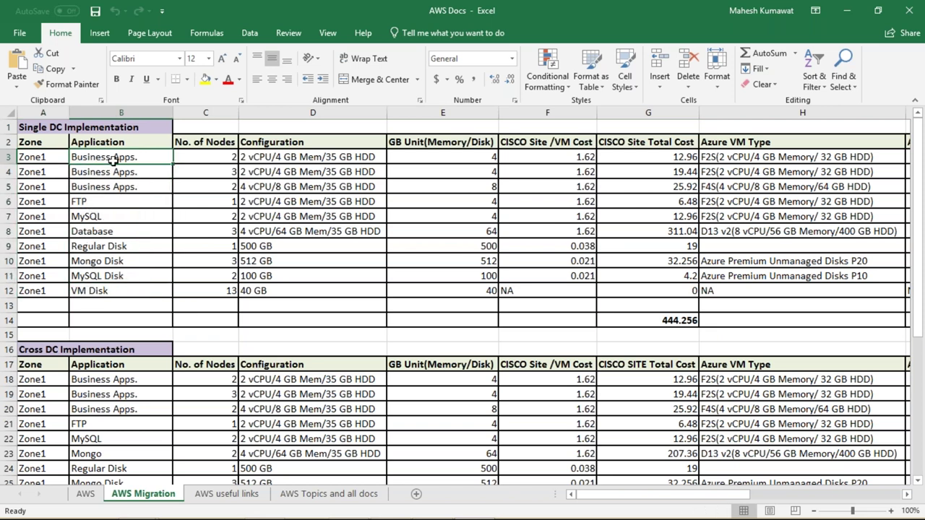
{"action": "left_click", "coordinate": [204, 156]}
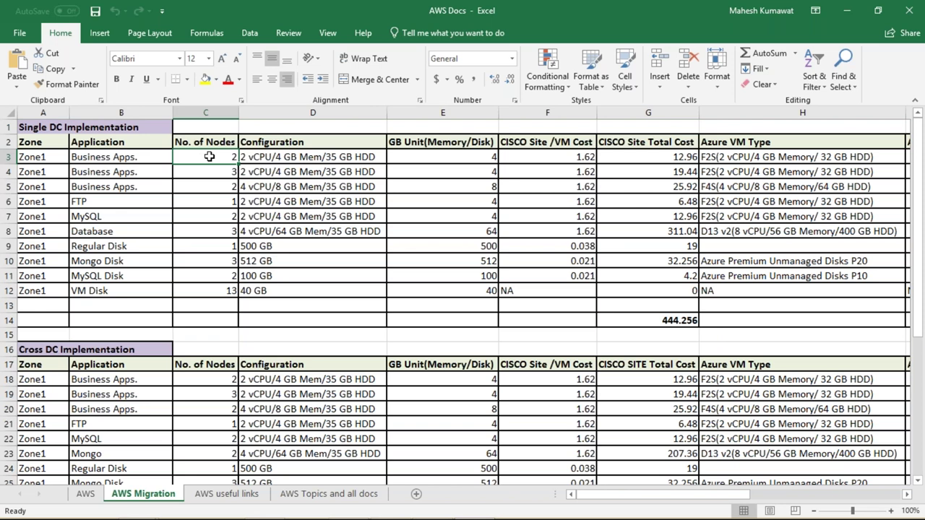
{"action": "left_click", "coordinate": [290, 156]}
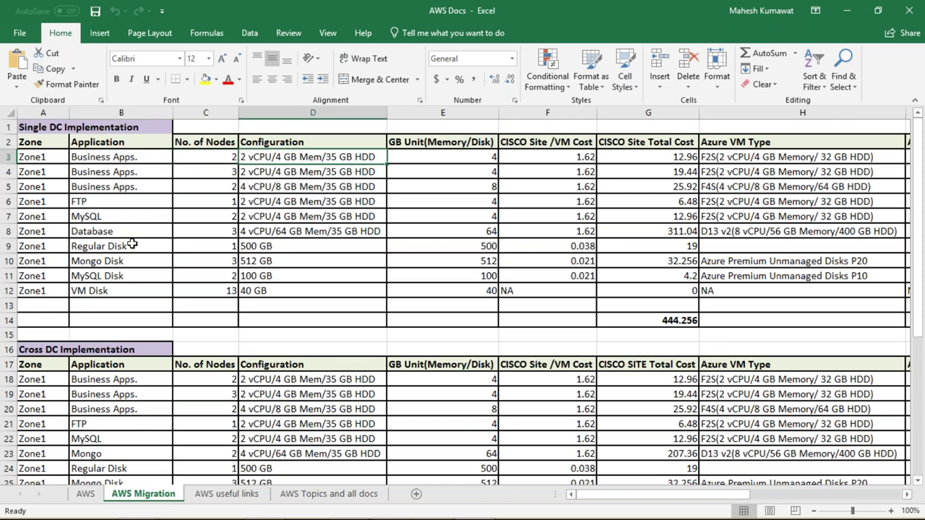
- Examine the Database row's nodes and configuration, the MySQL Disk and VM Disk entries, and the No. of Nodes values
{"action": "left_click", "coordinate": [225, 231]}
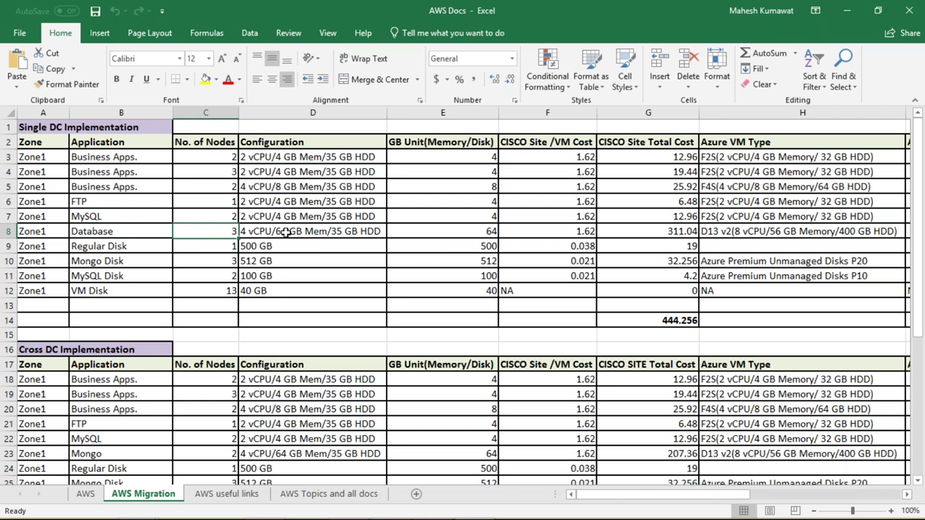
{"action": "left_click", "coordinate": [287, 232]}
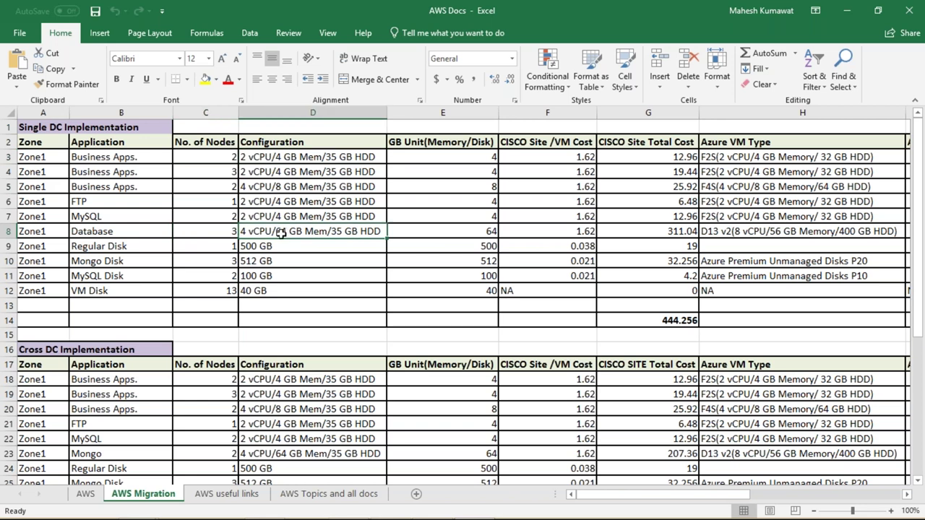
{"action": "left_click", "coordinate": [95, 276]}
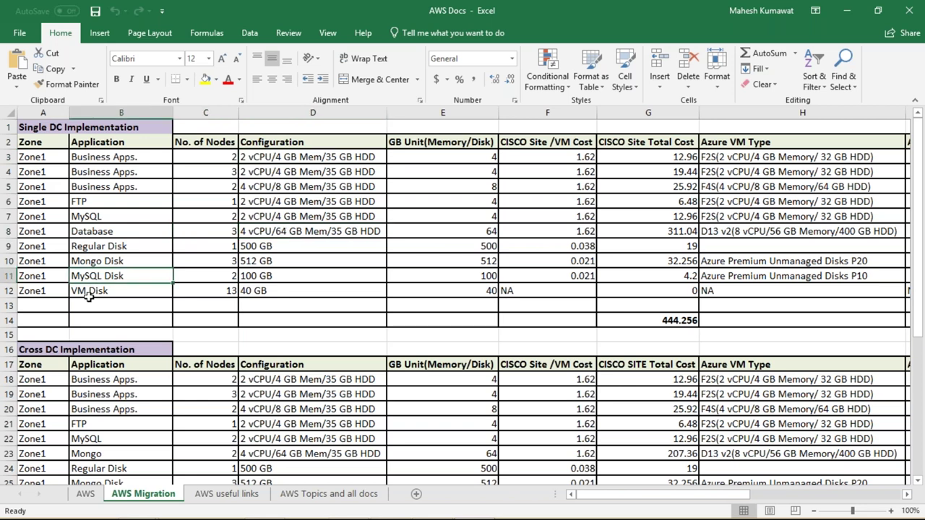
{"action": "left_click", "coordinate": [90, 290]}
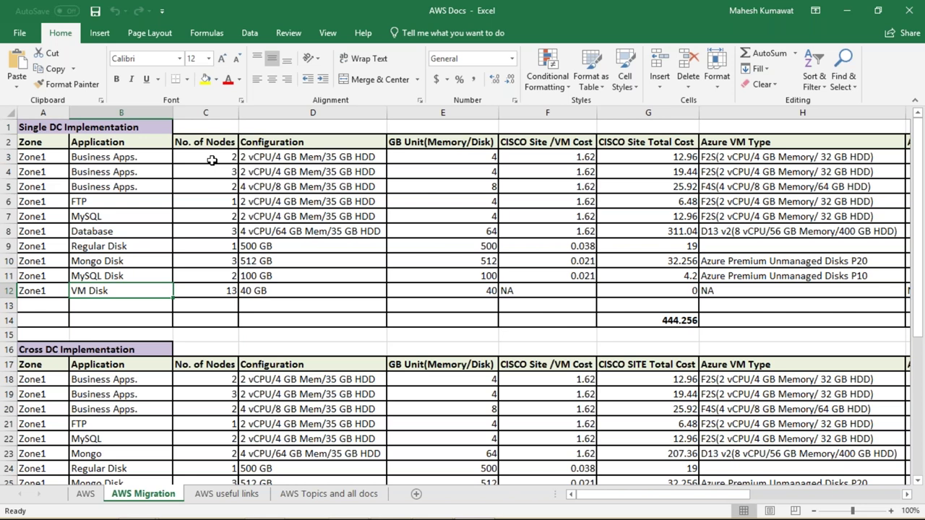
{"action": "left_click_drag", "start_coordinate": [212, 160], "coordinate": [212, 262]}
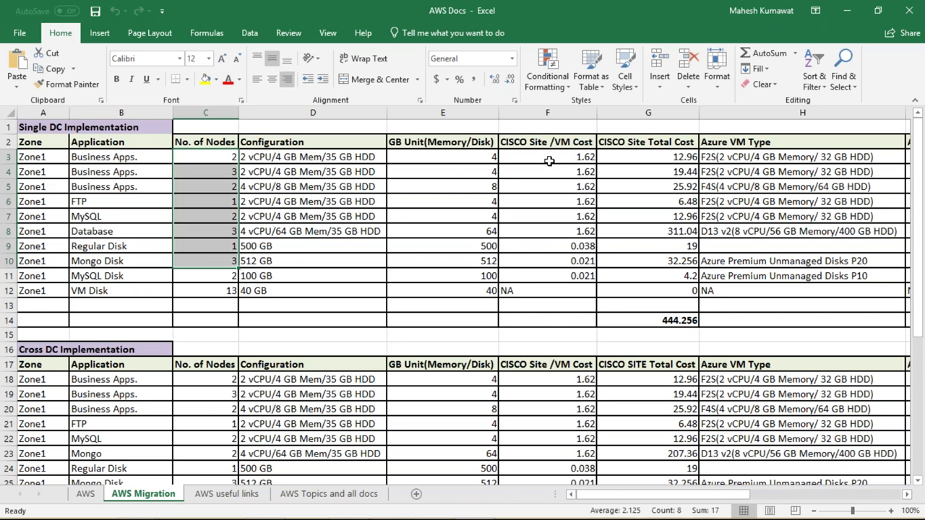
- Check the CISCO Site /VM Cost column and the CISCO Site Total Cost sum in the Single DC table
{"action": "left_click", "coordinate": [516, 144]}
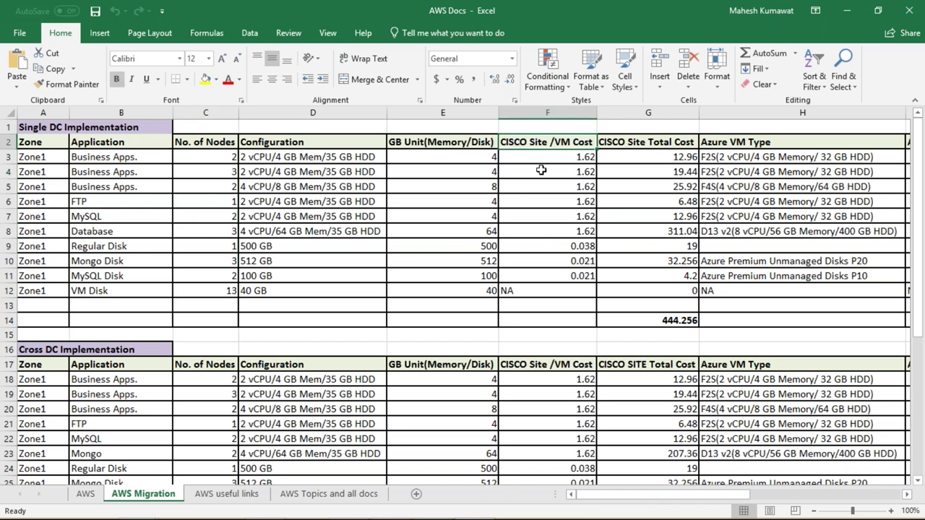
{"action": "left_click", "coordinate": [659, 320]}
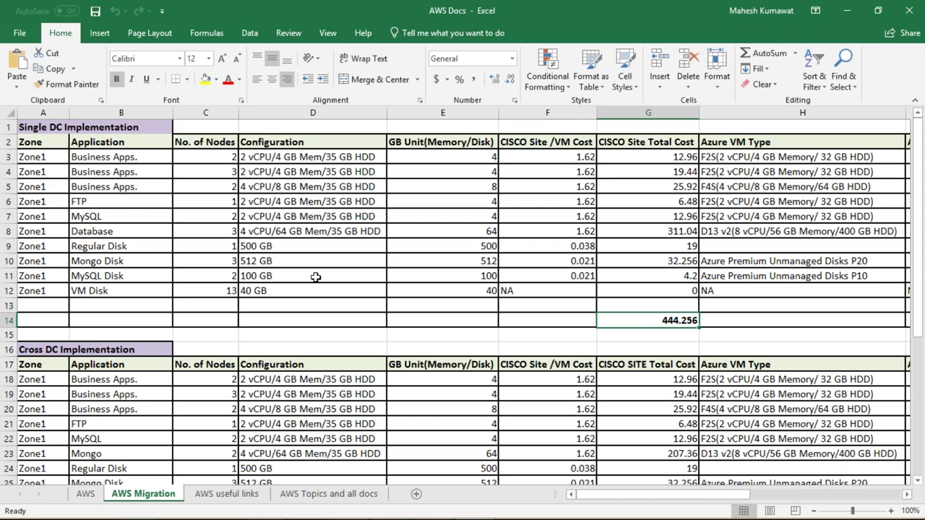
{"action": "left_click", "coordinate": [530, 143]}
- Examine the Azure VM Type column of the Single DC table, highlighting its entries in rows 3 to 12
{"action": "left_click", "coordinate": [466, 189]}
{"action": "key", "text": "Right"}
{"action": "key", "text": "Right"}
{"action": "key", "text": "Right"}
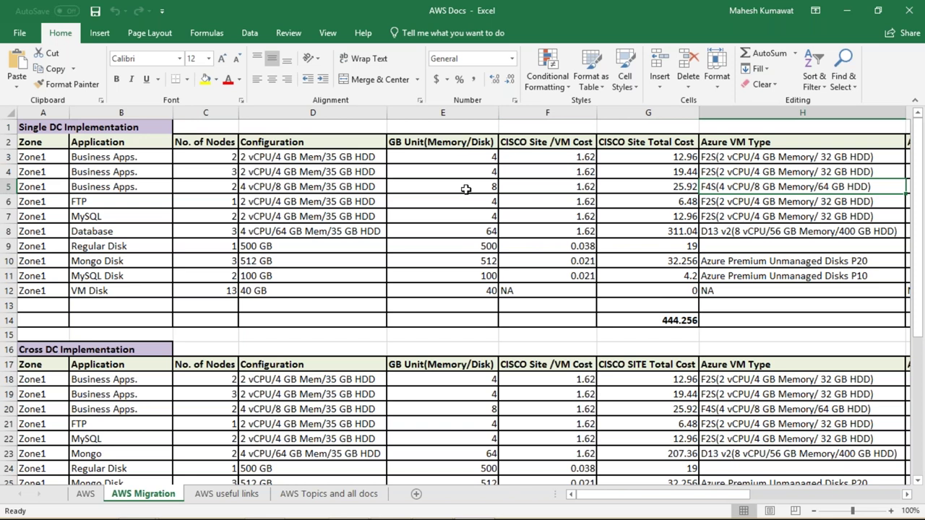
{"action": "key", "text": "Right"}
{"action": "key", "text": "Right"}
{"action": "scroll", "coordinate": [466, 189], "scroll_direction": "right", "scroll_amount": 4}
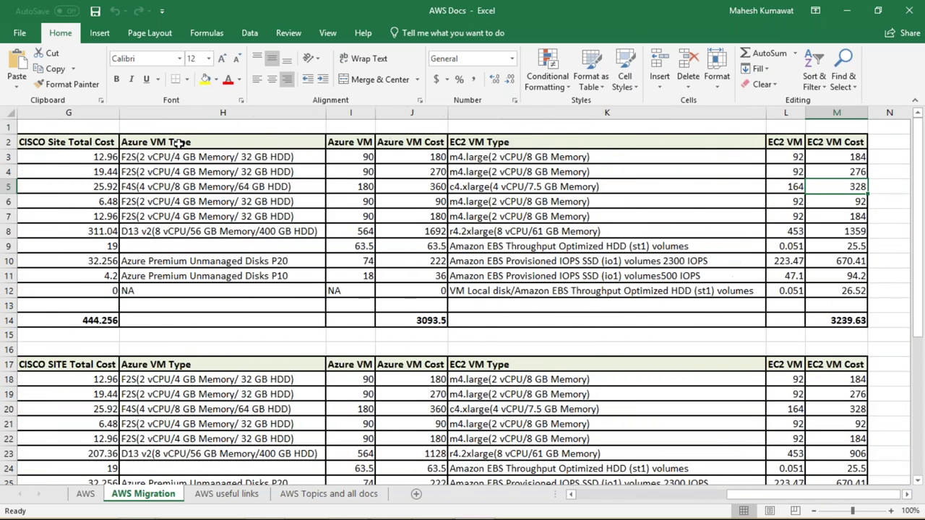
{"action": "left_click", "coordinate": [184, 144]}
{"action": "left_click_drag", "start_coordinate": [189, 157], "coordinate": [185, 293]}
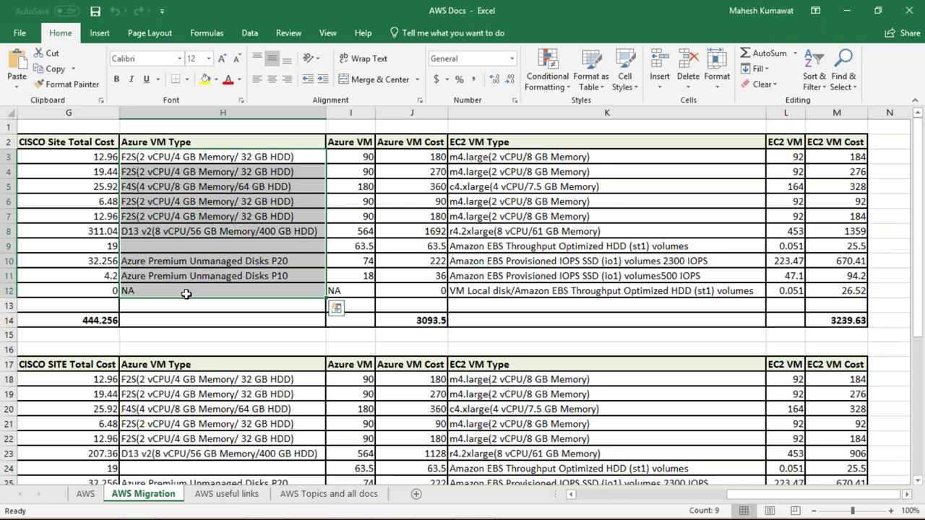
{"action": "left_click", "coordinate": [189, 160]}
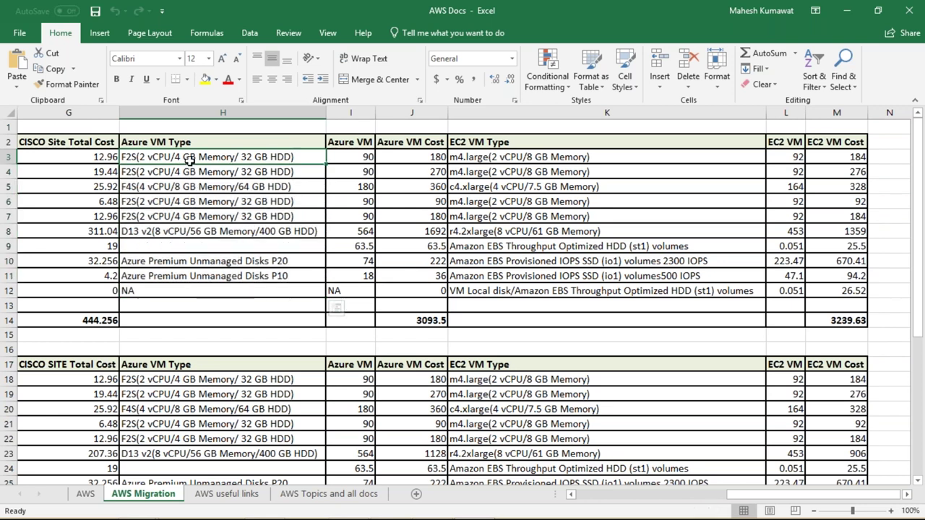
- Highlight the Azure VM unit prices in I3:I11 and check the first row's price
{"action": "left_click", "coordinate": [364, 156]}
{"action": "left_click", "coordinate": [363, 216], "text": "shift"}
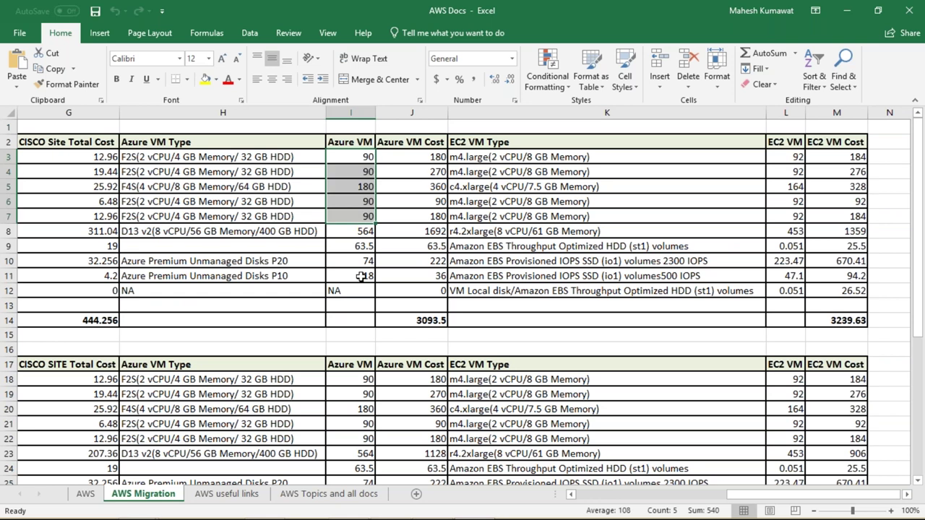
{"action": "left_click", "coordinate": [360, 277], "text": "shift"}
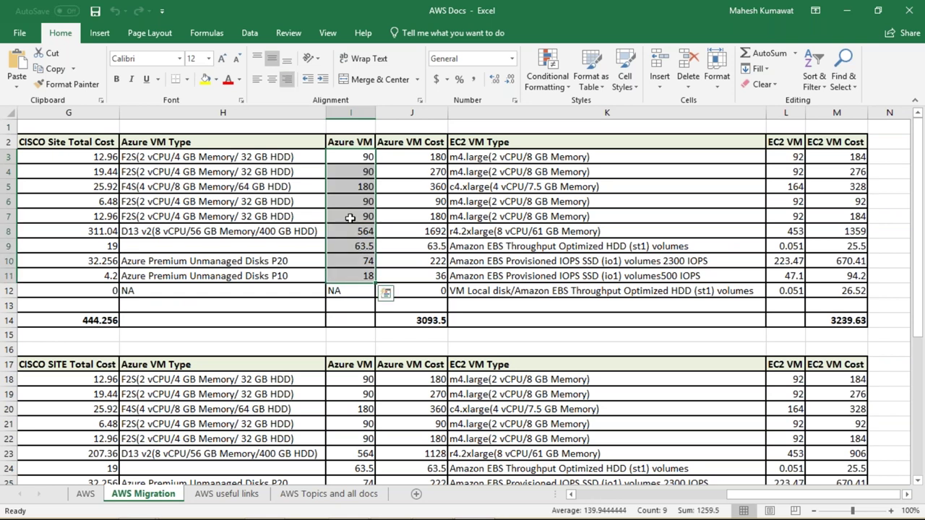
{"action": "left_click", "coordinate": [355, 159]}
- Highlight the Azure VM Cost values in J3:J11 and compare the CISCO costs with the Azure total in row 14
{"action": "left_click", "coordinate": [424, 155]}
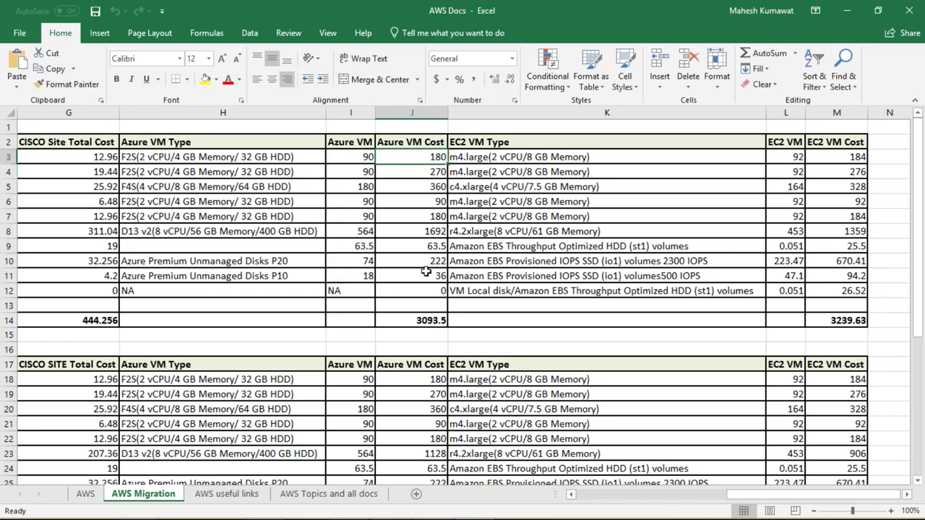
{"action": "left_click", "coordinate": [426, 264], "text": "shift"}
{"action": "left_click", "coordinate": [426, 272], "text": "shift"}
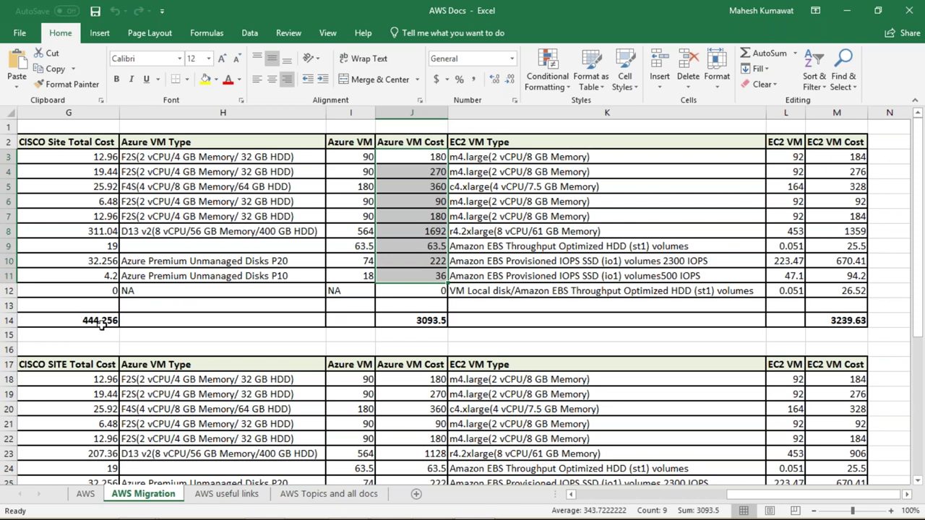
{"action": "left_click", "coordinate": [74, 249]}
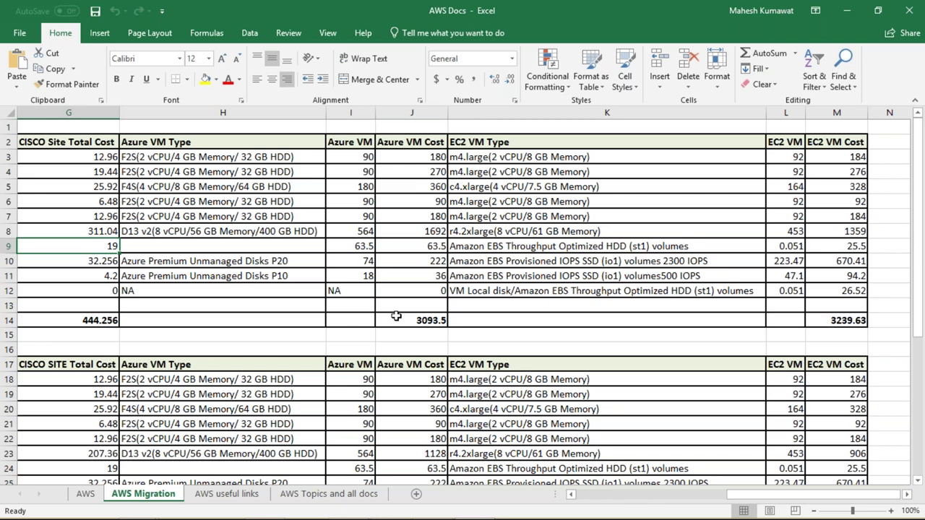
{"action": "left_click", "coordinate": [431, 320]}
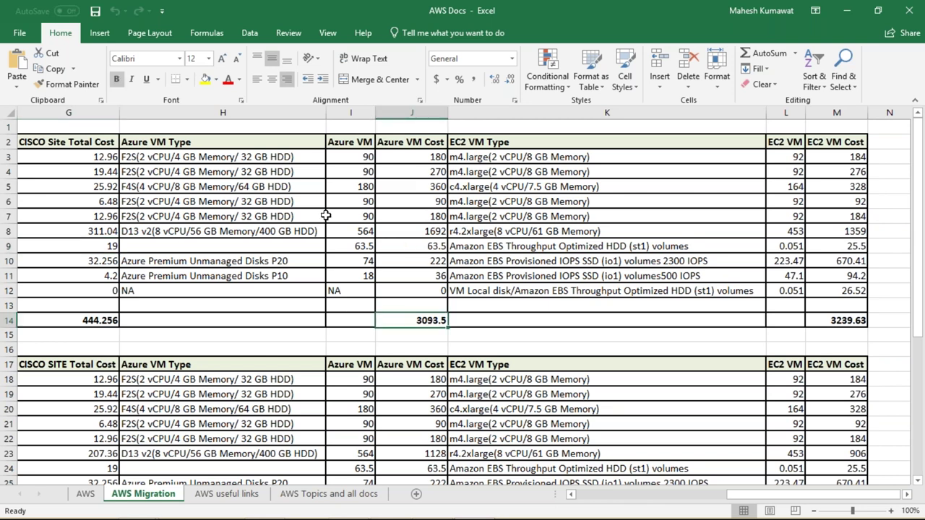
- Look across the EC2 VM Type, EC2 VM and EC2 VM Cost columns of the Single DC table
{"action": "left_click", "coordinate": [472, 142]}
{"action": "key", "text": "Right"}
{"action": "key", "text": "Right"}
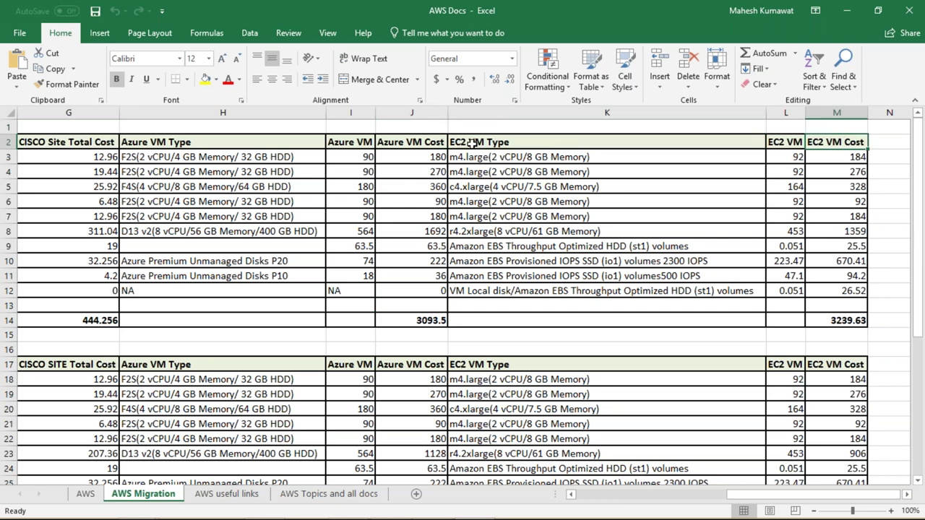
{"action": "key", "text": "Right"}
{"action": "key", "text": "Right"}
{"action": "key", "text": "Right"}
{"action": "key", "text": "Right"}
{"action": "key", "text": "Right"}
{"action": "key", "text": "Right"}
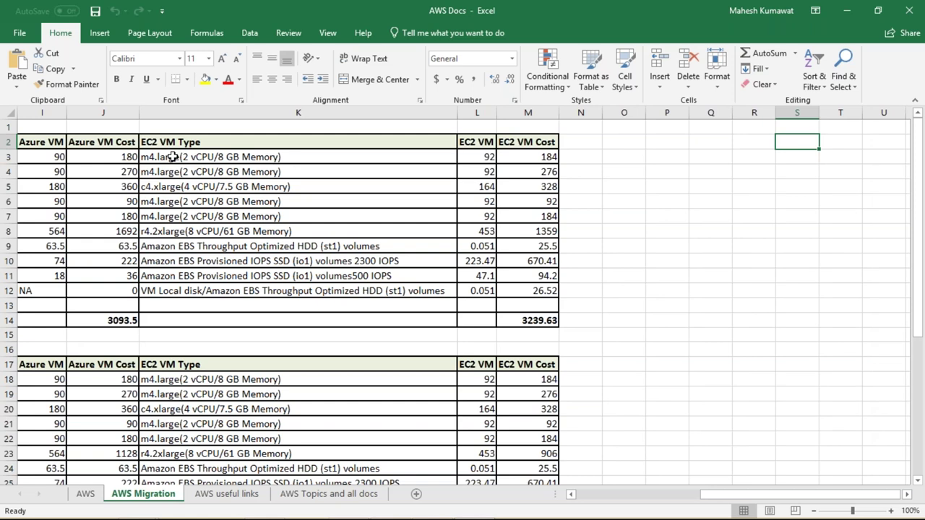
- Highlight the EC2 VM Type entries in K3:K12 and check the m4.large, c4.xlarge and Provisioned IOPS SSD rows
{"action": "left_click", "coordinate": [173, 157]}
{"action": "left_click_drag", "start_coordinate": [183, 246], "coordinate": [186, 295]}
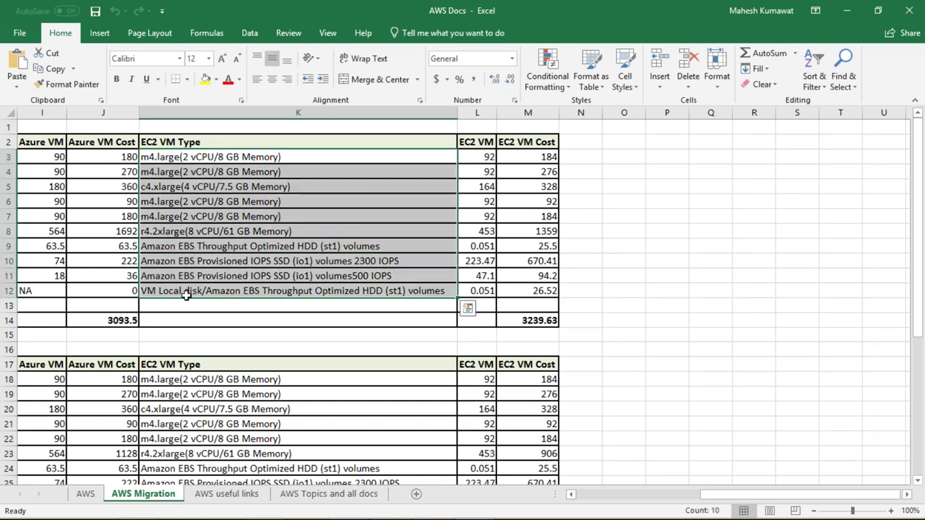
{"action": "left_click", "coordinate": [198, 157]}
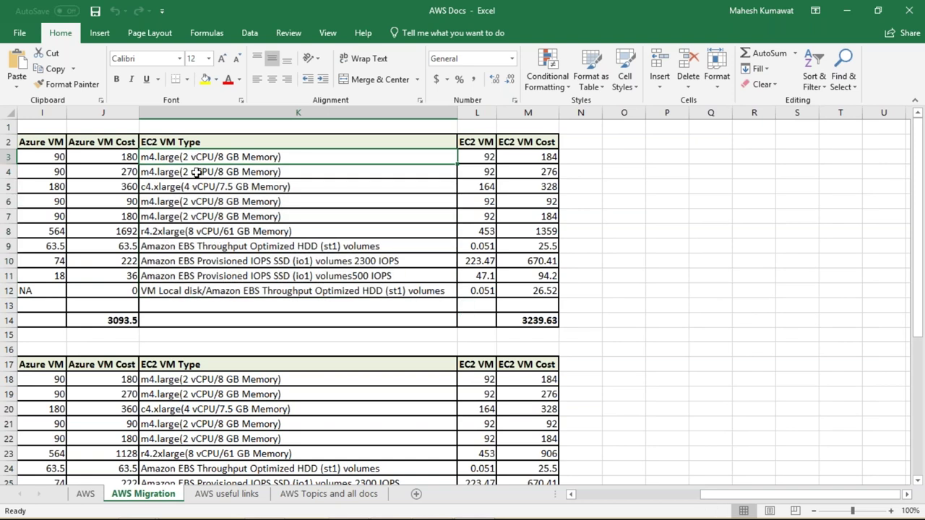
{"action": "left_click", "coordinate": [197, 172]}
{"action": "left_click", "coordinate": [216, 187]}
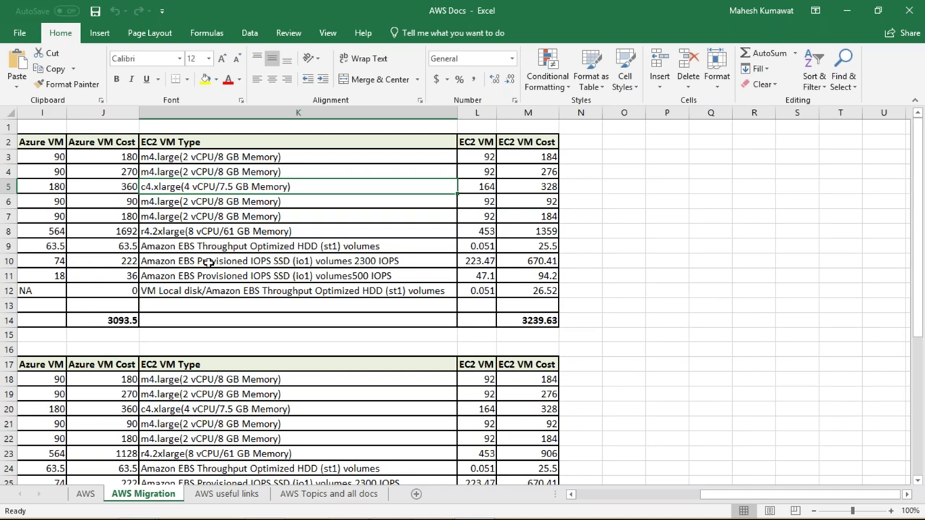
{"action": "left_click", "coordinate": [207, 261]}
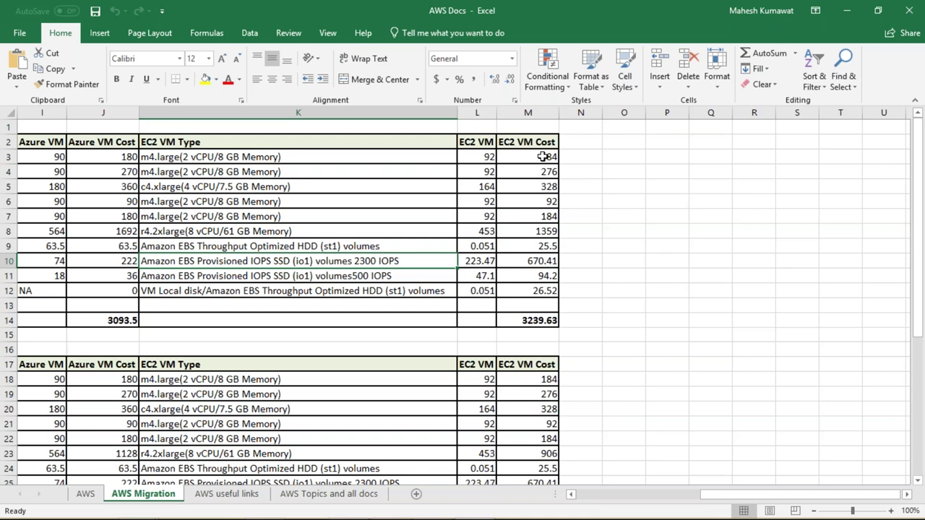
- Return to the Single DC table's first columns and check the node counts for Regular Disk and Mongo Disk
{"action": "scroll", "coordinate": [543, 157], "scroll_direction": "left", "scroll_amount": 4}
{"action": "left_click", "coordinate": [325, 311]}
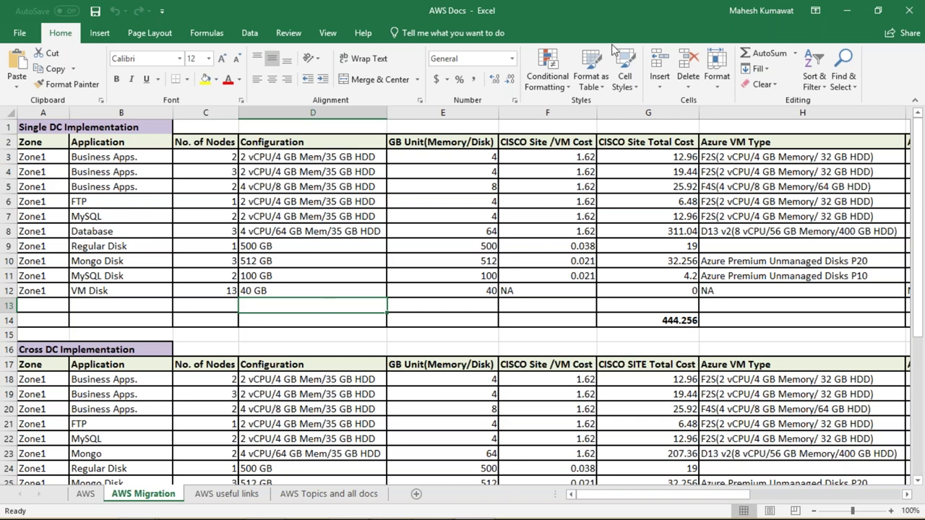
{"action": "left_click", "coordinate": [229, 244]}
{"action": "type", "text": "1"}
{"action": "key", "text": "ctrl+Return"}
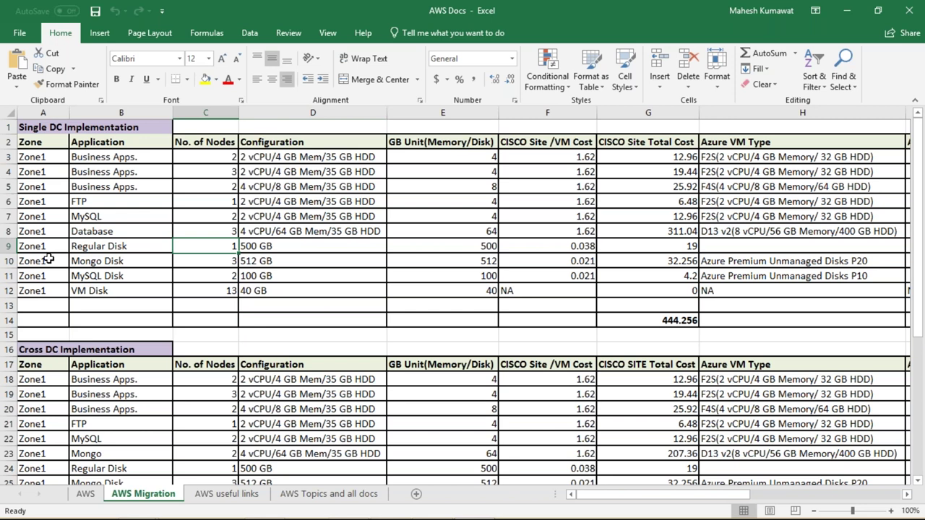
{"action": "left_click", "coordinate": [48, 261]}
{"action": "key", "text": "Right"}
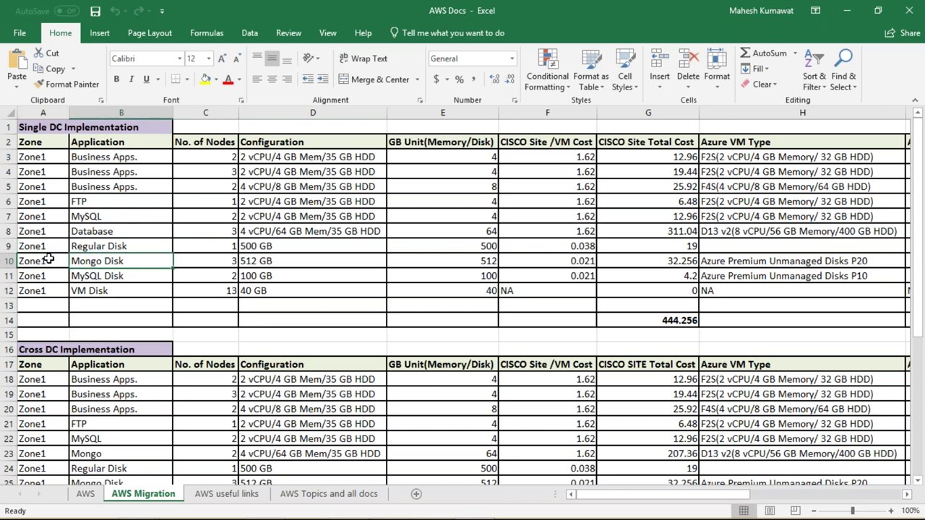
{"action": "key", "text": "Right"}
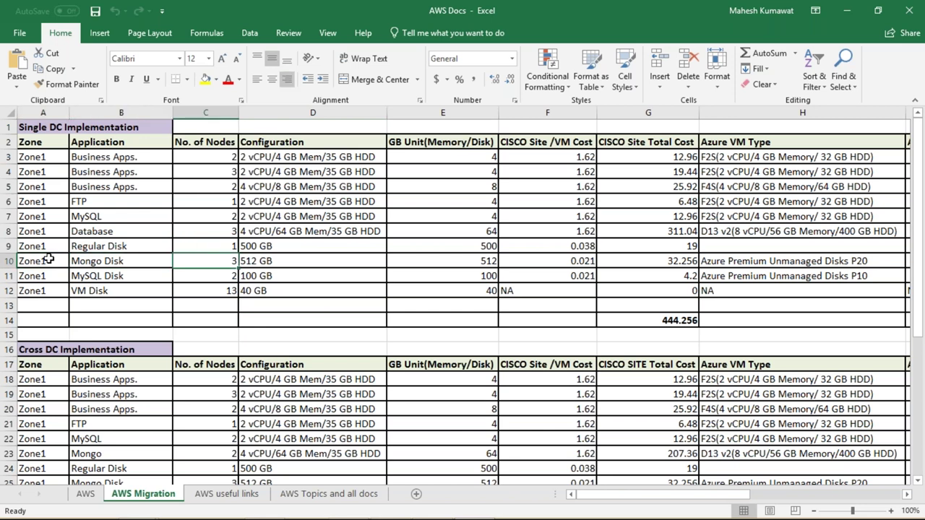
- Check the FTP and Database configurations, following the Database row across its CISCO, Azure and EC2 entries
{"action": "left_click", "coordinate": [271, 207]}
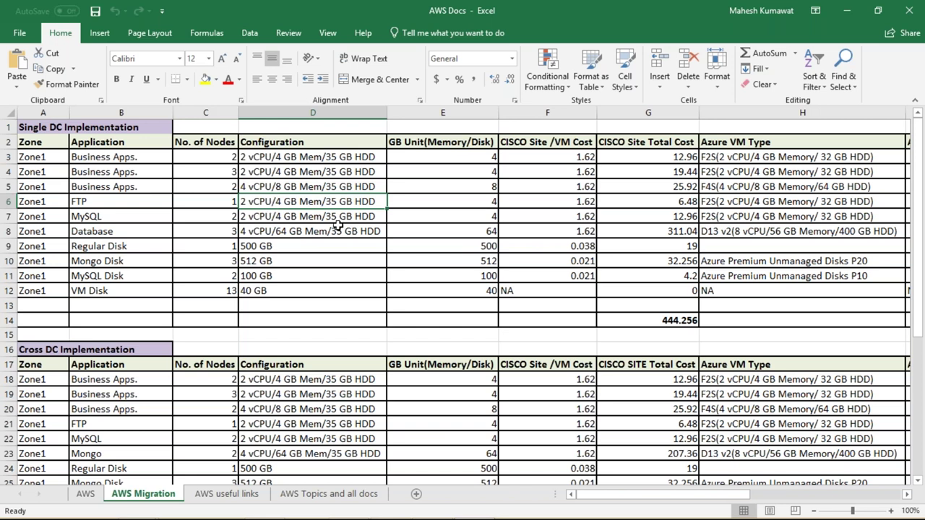
{"action": "left_click", "coordinate": [326, 239]}
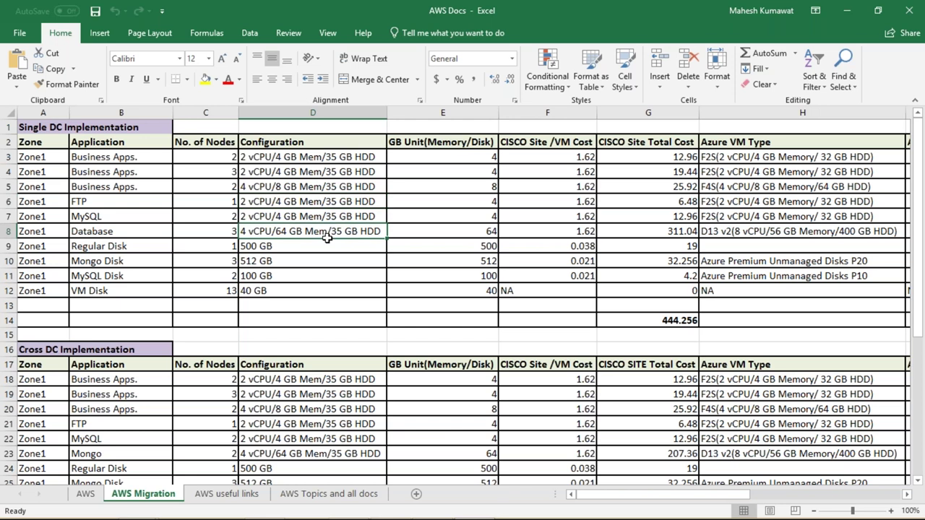
{"action": "key", "text": "Right"}
{"action": "key", "text": "Right"}
{"action": "key", "text": "Right"}
{"action": "key", "text": "Right"}
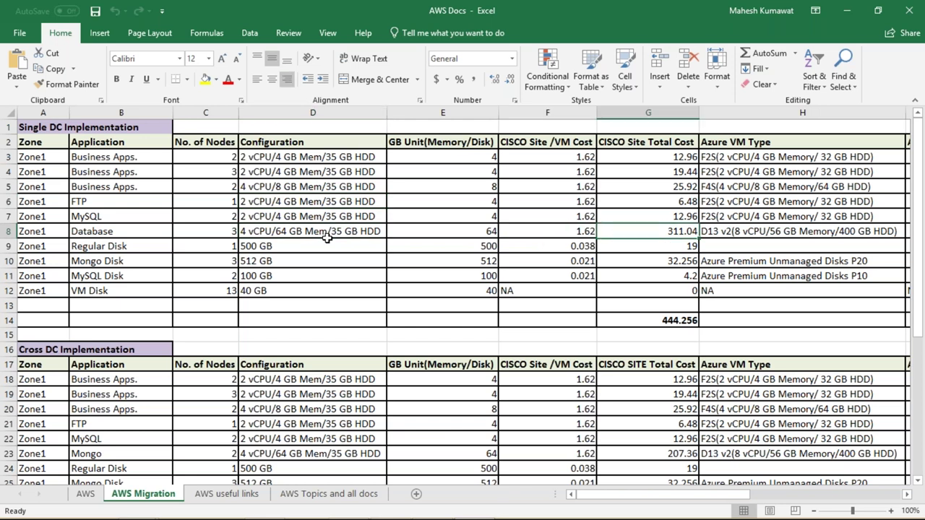
{"action": "scroll", "coordinate": [327, 238], "scroll_direction": "right", "scroll_amount": 3}
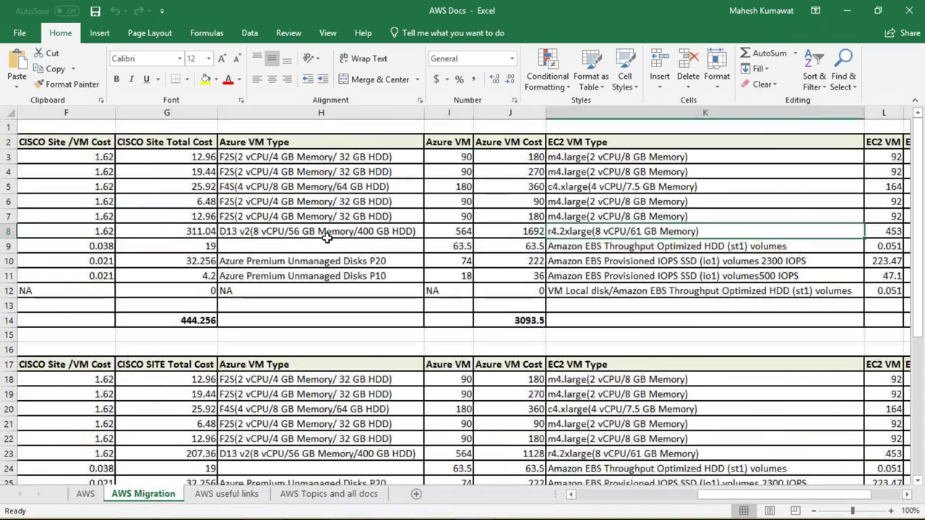
- Check the CISCO Site total in G14 and look across the Azure and EC2 columns of the Single DC table
{"action": "left_click", "coordinate": [171, 320]}
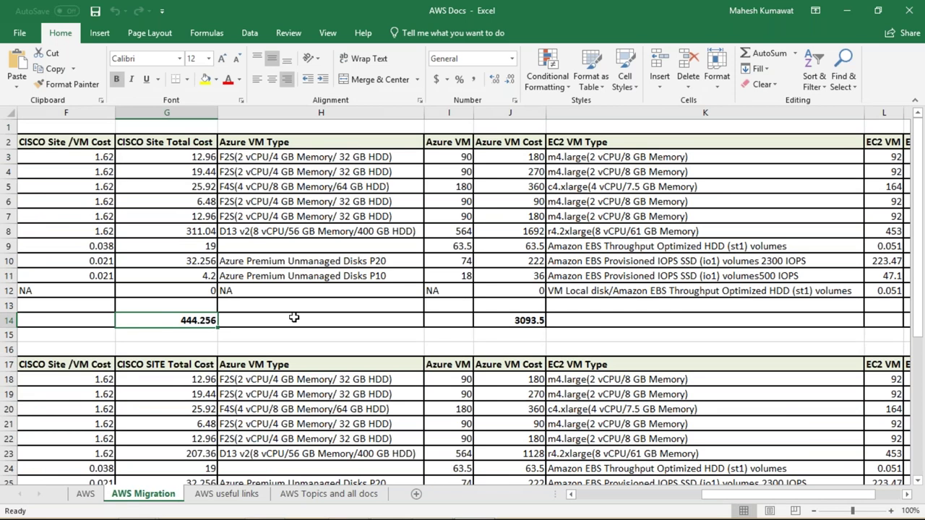
{"action": "left_click", "coordinate": [612, 300]}
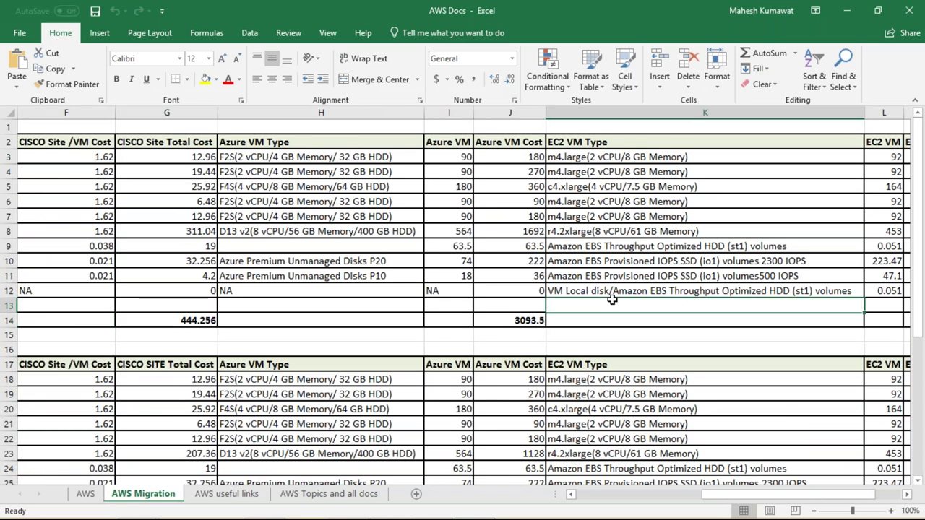
{"action": "key", "text": "Right"}
{"action": "key", "text": "Right"}
{"action": "key", "text": "Right"}
{"action": "key", "text": "Right"}
{"action": "key", "text": "Right"}
{"action": "key", "text": "Left"}
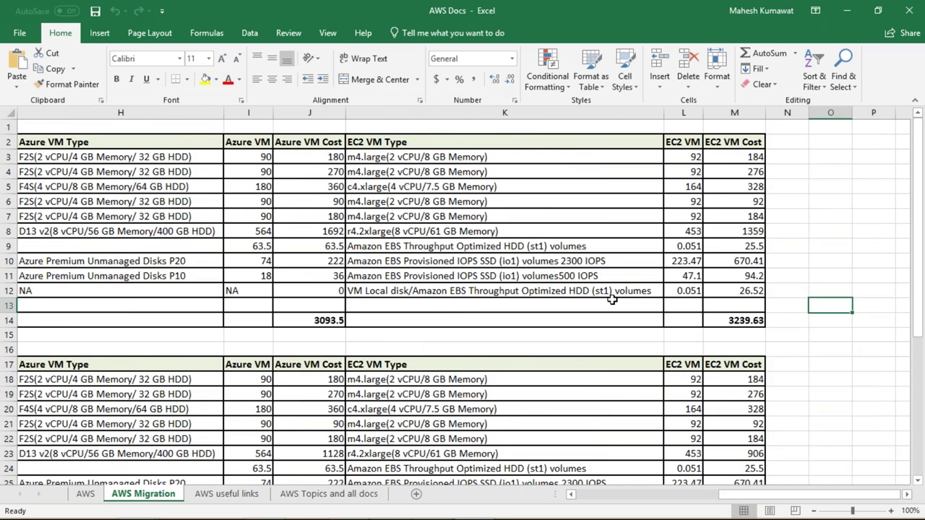
{"action": "key", "text": "Left"}
{"action": "key", "text": "Left"}
{"action": "key", "text": "Left"}
{"action": "key", "text": "Left"}
{"action": "key", "text": "Left"}
{"action": "key", "text": "Left"}
{"action": "key", "text": "Left"}
{"action": "key", "text": "Left"}
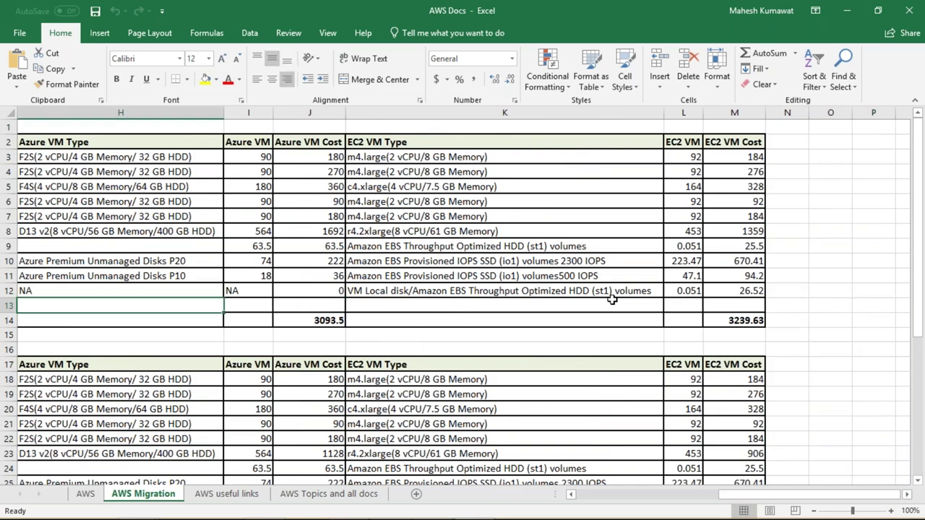
- Compare the EC2 VM Cost total in M14 with the Azure total in J14 and the CISCO total in G14
{"action": "left_click", "coordinate": [533, 322]}
{"action": "key", "text": "Right"}
{"action": "key", "text": "Right"}
{"action": "key", "text": "Right"}
{"action": "key", "text": "Right"}
{"action": "key", "text": "Right"}
{"action": "key", "text": "Right"}
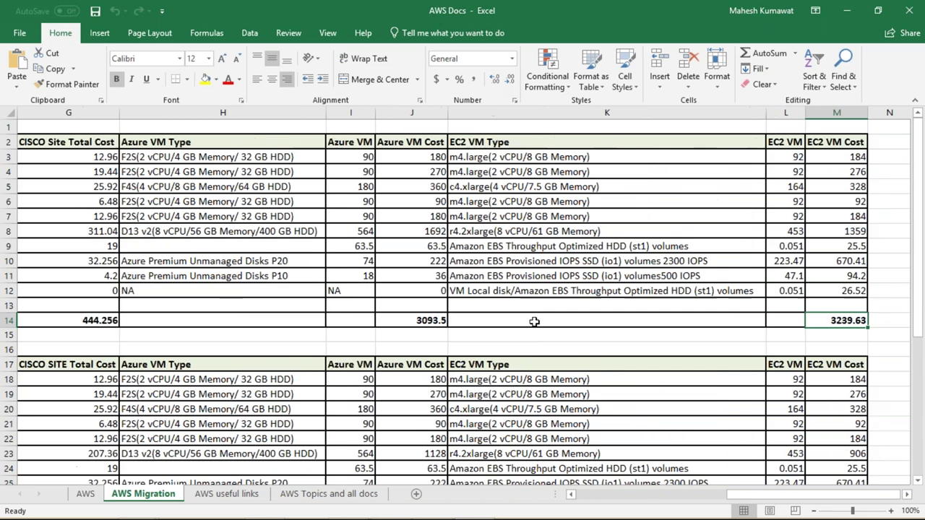
{"action": "scroll", "coordinate": [533, 322], "scroll_direction": "right", "scroll_amount": 2}
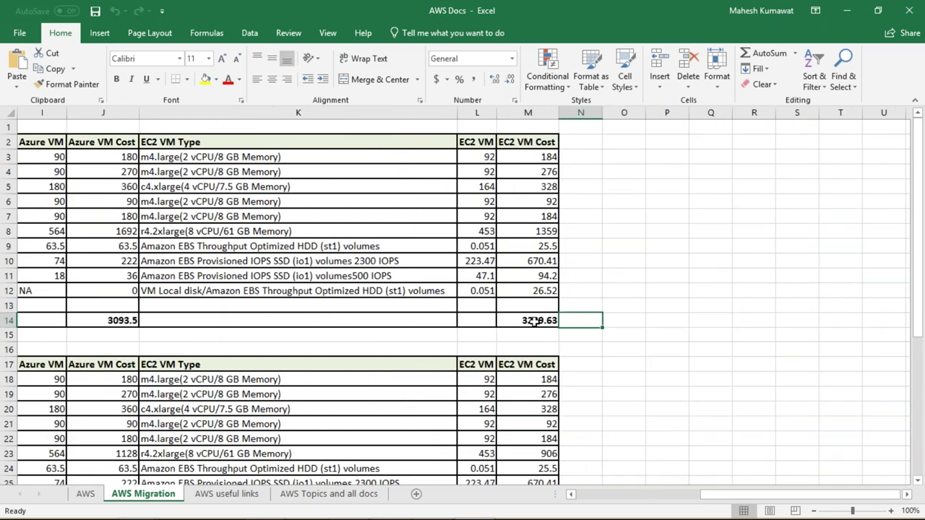
{"action": "key", "text": "Left"}
{"action": "key", "text": "Left"}
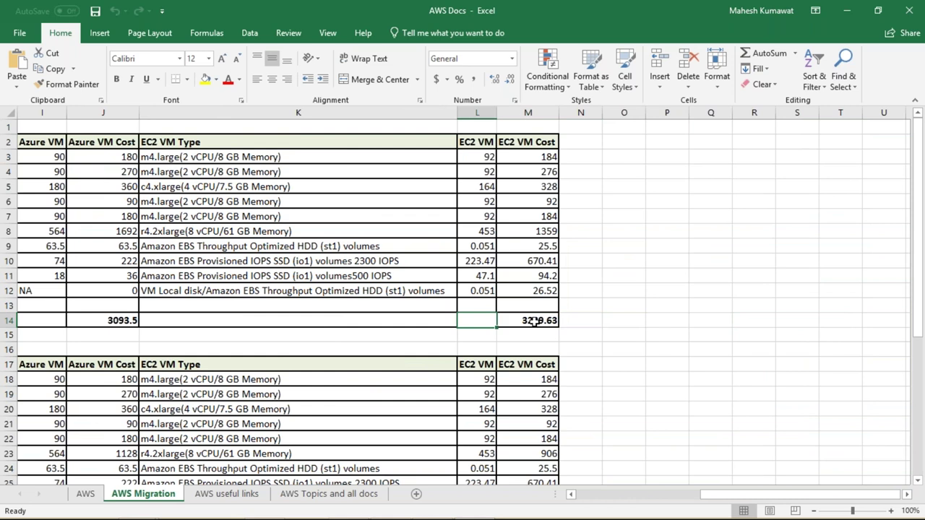
{"action": "key", "text": "Left"}
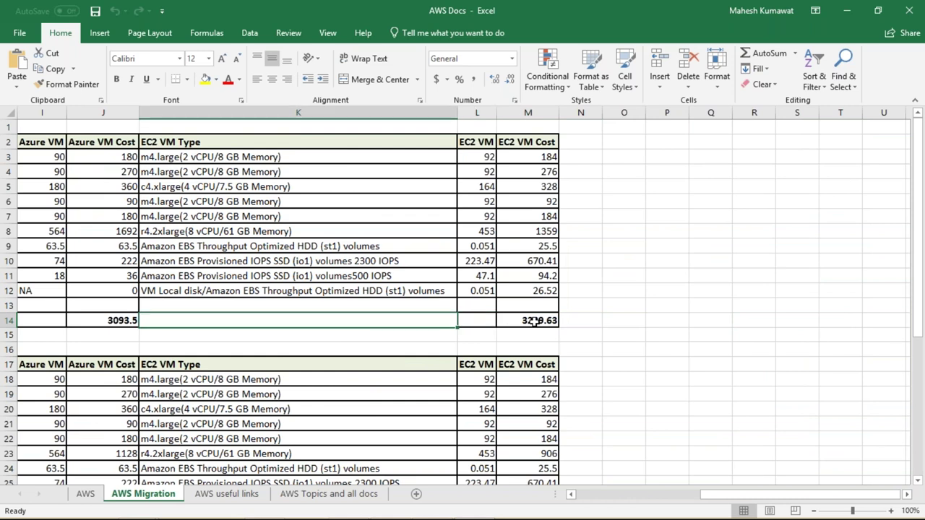
{"action": "key", "text": "Left"}
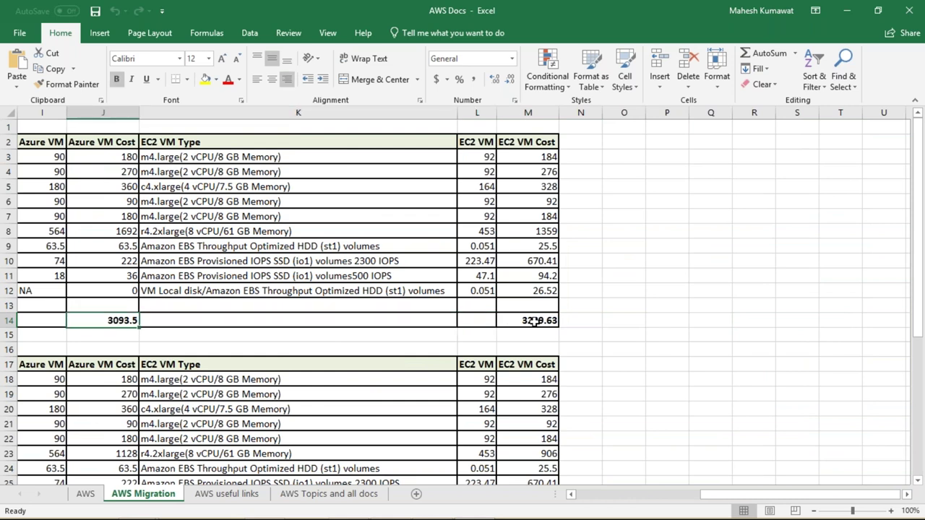
{"action": "key", "text": "ctrl+Left"}
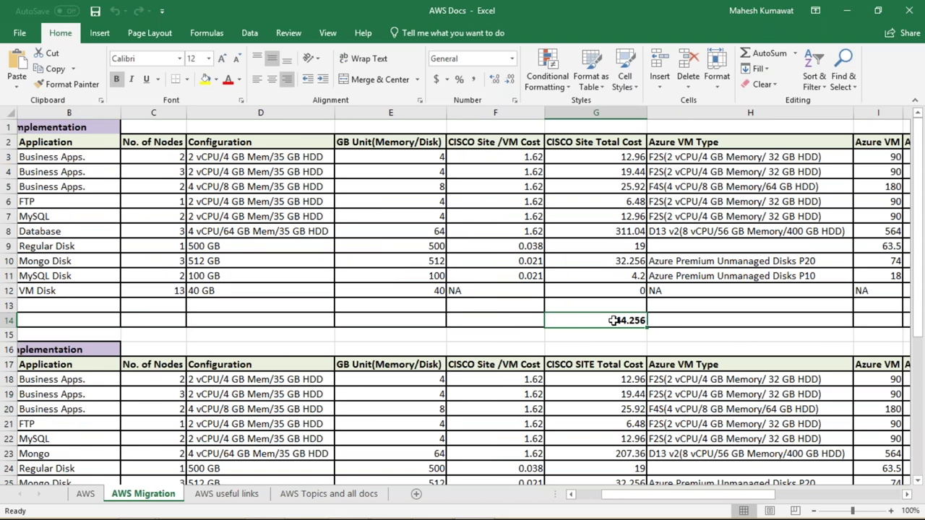
- Examine the first Application and Zone entries of the Cross DC Implementation table
{"action": "key", "text": "Down"}
{"action": "key", "text": "Down"}
{"action": "key", "text": "Down"}
{"action": "key", "text": "Down"}
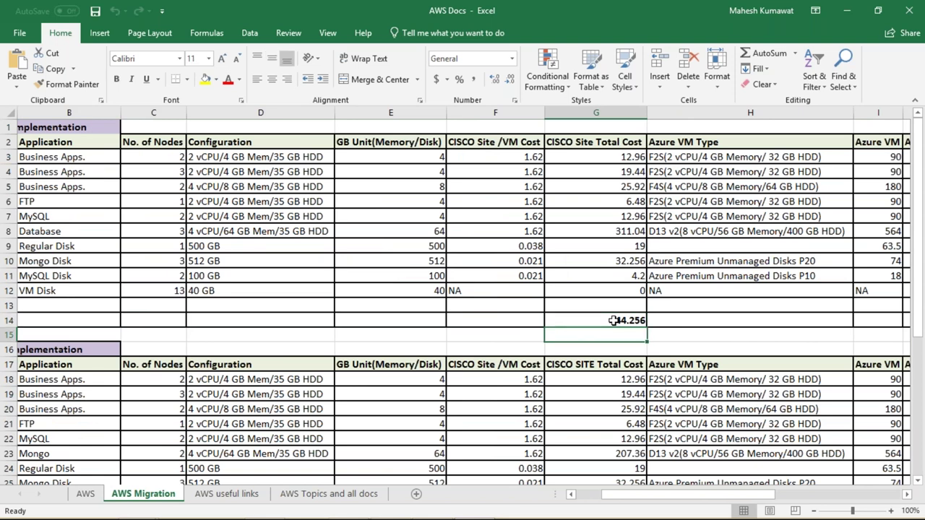
{"action": "key", "text": "Right"}
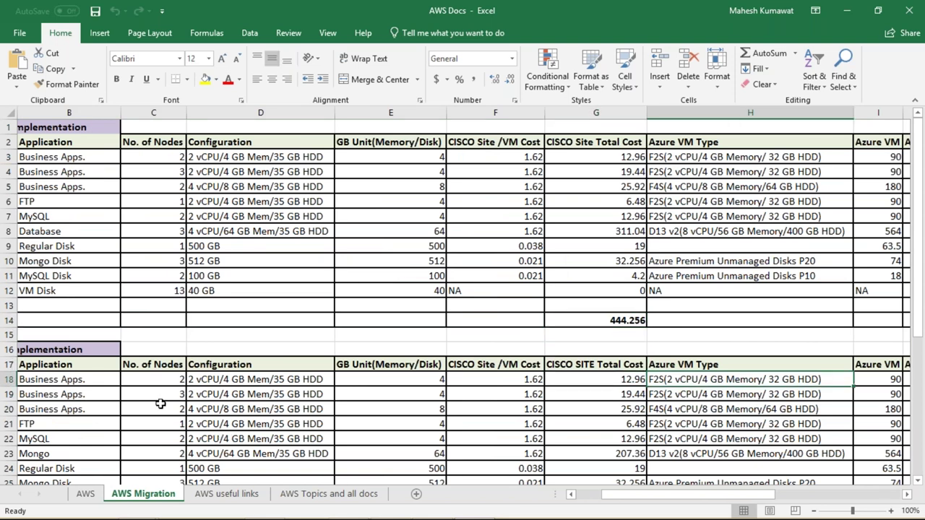
{"action": "key", "text": "ctrl+Left"}
{"action": "key", "text": "Down"}
{"action": "key", "text": "Down"}
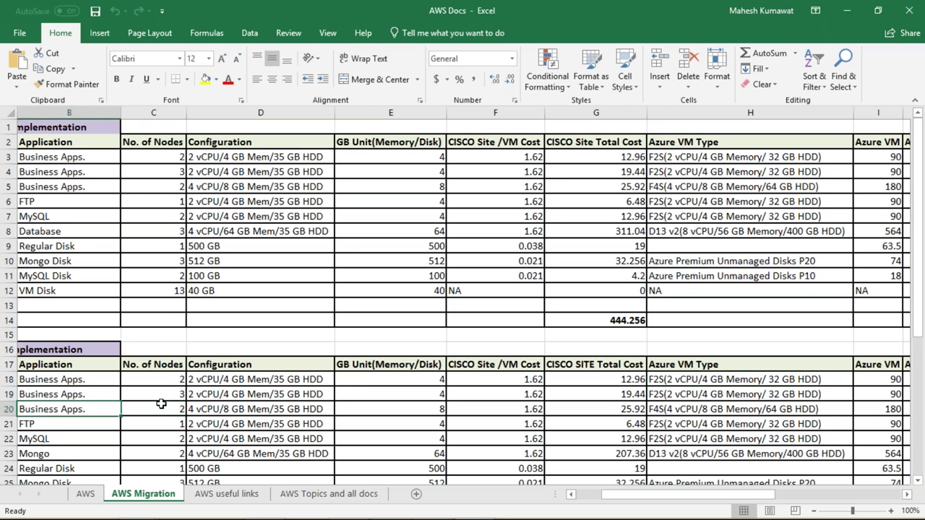
{"action": "key", "text": "Left"}
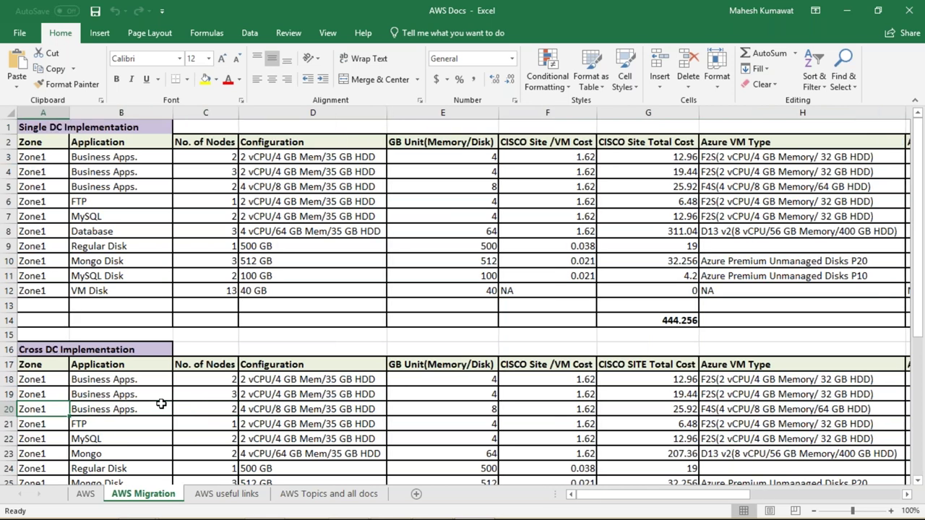
{"action": "key", "text": "Down"}
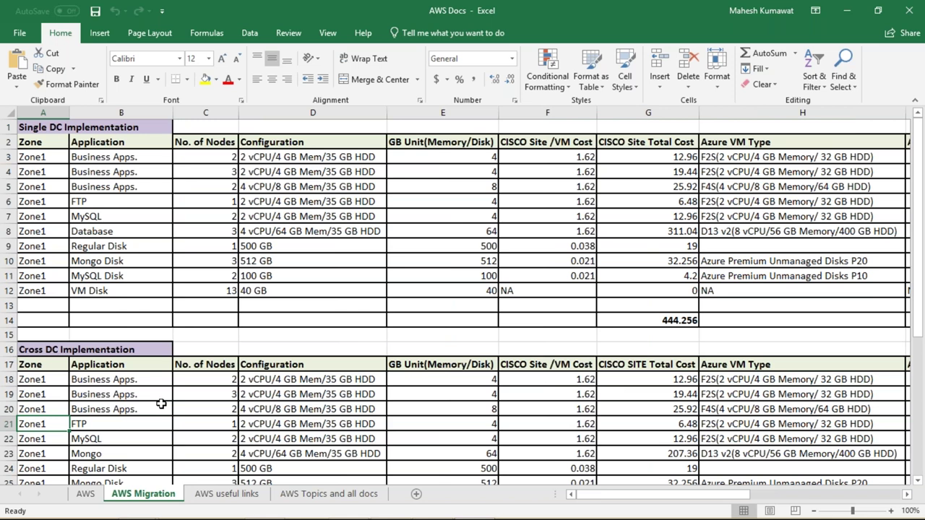
- Review the Zone column of the Cross DC table down through the Zone1, Zone2 and Zone3 rows
{"action": "key", "text": "Down"}
{"action": "key", "text": "Down"}
{"action": "key", "text": "Down"}
{"action": "key", "text": "Down"}
{"action": "key", "text": "Down"}
{"action": "key", "text": "Down"}
{"action": "key", "text": "Down"}
{"action": "key", "text": "Down"}
{"action": "key", "text": "Down"}
{"action": "key", "text": "Down"}
{"action": "key", "text": "Down"}
{"action": "left_click", "coordinate": [40, 262]}
{"action": "key", "text": "Down"}
{"action": "key", "text": "Down"}
{"action": "key", "text": "Down"}
{"action": "key", "text": "Down"}
{"action": "key", "text": "Down"}
{"action": "key", "text": "Down"}
{"action": "key", "text": "Down"}
{"action": "key", "text": "Down"}
{"action": "key", "text": "Down"}
{"action": "key", "text": "Down"}
{"action": "key", "text": "Down"}
{"action": "key", "text": "Down"}
{"action": "key", "text": "Down"}
{"action": "key", "text": "Down"}
{"action": "key", "text": "Down"}
{"action": "key", "text": "Down"}
{"action": "key", "text": "Down"}
{"action": "key", "text": "Down"}
{"action": "key", "text": "Down"}
{"action": "key", "text": "Down"}
{"action": "key", "text": "Down"}
{"action": "key", "text": "Down"}
{"action": "key", "text": "Down"}
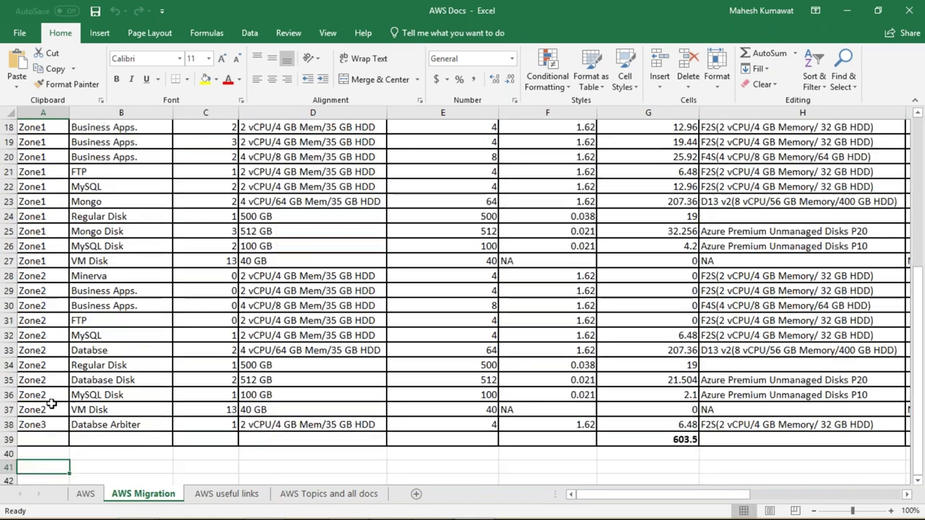
- Check a Zone2 entry and the Zone3 Databse Arbiter row with its node count in row 38
{"action": "left_click", "coordinate": [43, 366]}
{"action": "left_click", "coordinate": [34, 430]}
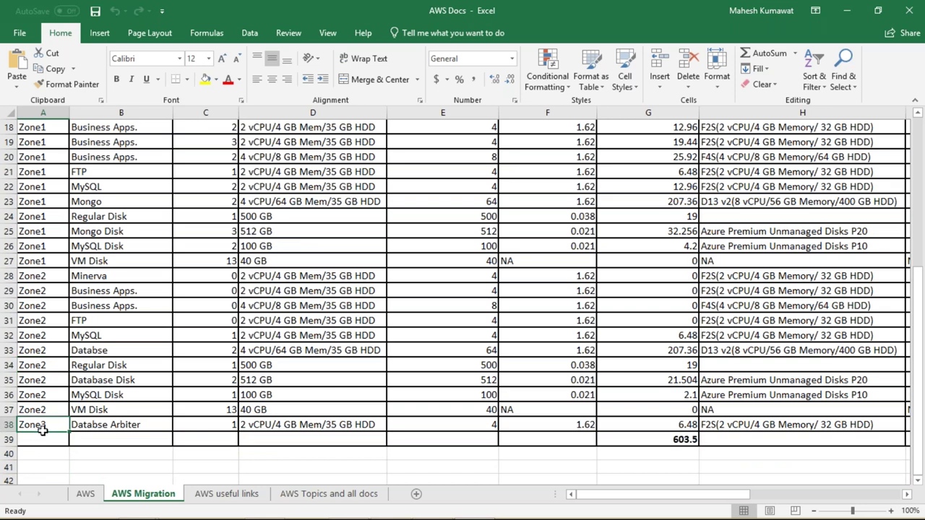
{"action": "left_click", "coordinate": [101, 429]}
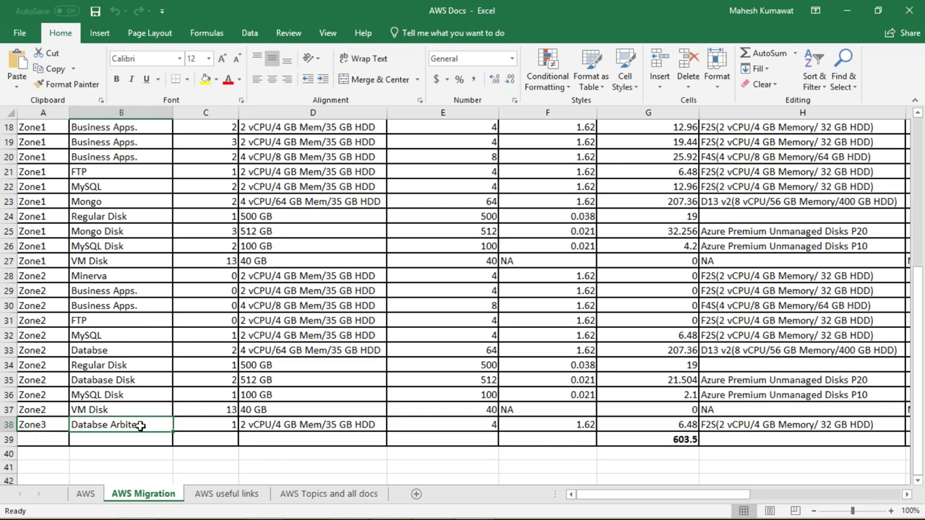
{"action": "left_click", "coordinate": [201, 425]}
{"action": "left_click", "coordinate": [132, 420]}
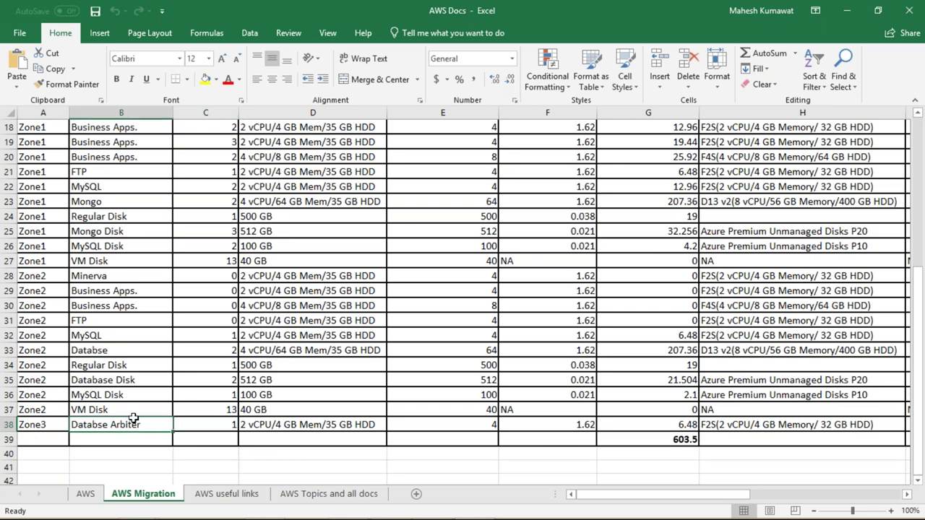
- Review the Cross DC applications from row 29 back up to the table's column headings
{"action": "left_click", "coordinate": [120, 291]}
{"action": "key", "text": "Up"}
{"action": "key", "text": "Up"}
{"action": "key", "text": "Up"}
{"action": "key", "text": "Up"}
{"action": "key", "text": "Up"}
{"action": "key", "text": "Up"}
{"action": "key", "text": "Up"}
{"action": "key", "text": "Up"}
{"action": "key", "text": "Up"}
{"action": "key", "text": "Up"}
{"action": "key", "text": "Up"}
{"action": "key", "text": "Right"}
{"action": "key", "text": "Right"}
{"action": "key", "text": "Right"}
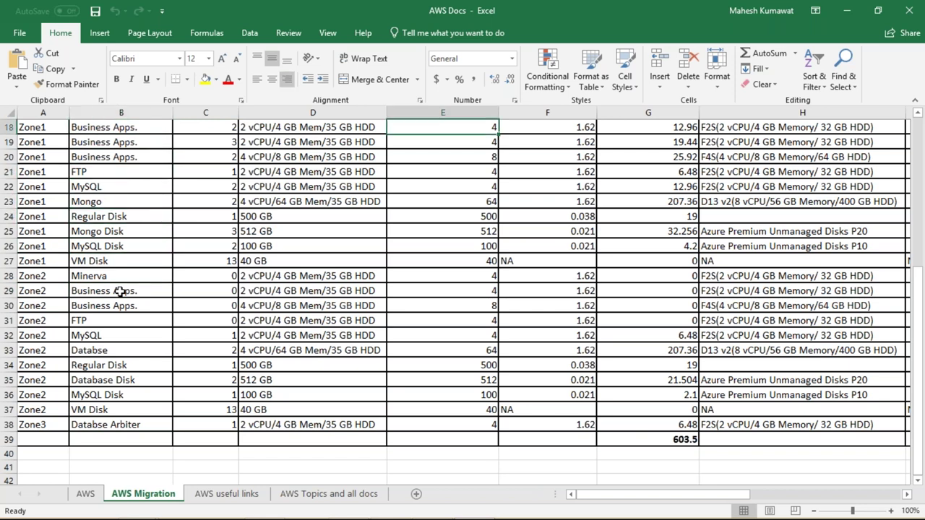
{"action": "key", "text": "Up"}
{"action": "key", "text": "Up"}
{"action": "key", "text": "Up"}
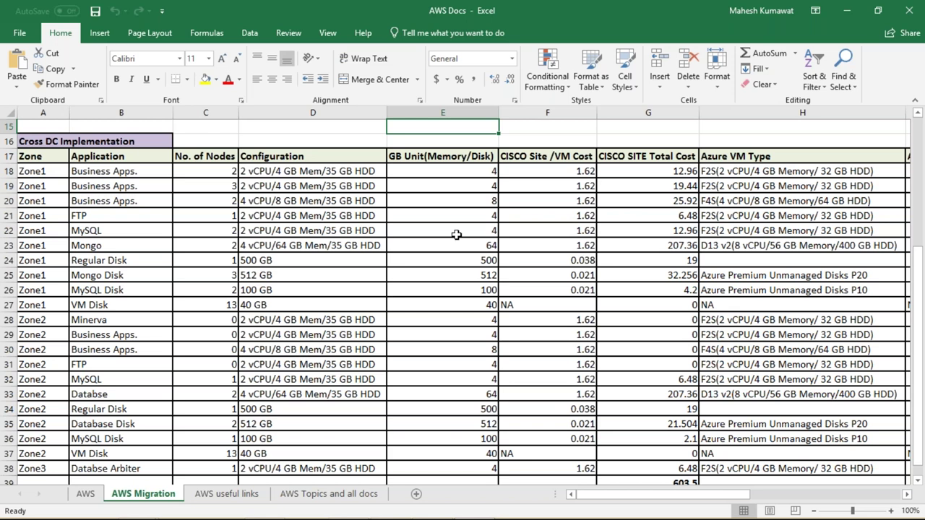
- Review the CISCO Site /VM Cost column of the Cross DC table from row 21 down to the total row
{"action": "left_click", "coordinate": [530, 211]}
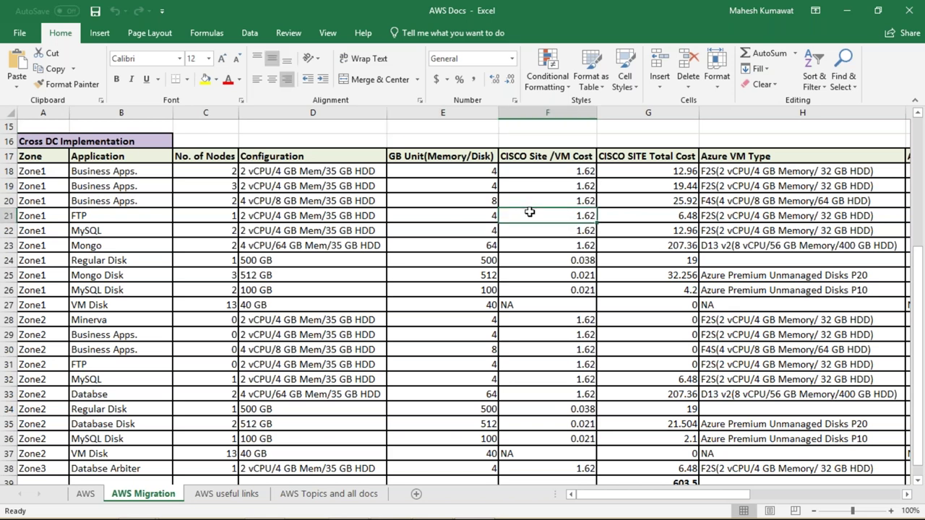
{"action": "key", "text": "Down"}
{"action": "key", "text": "Down"}
{"action": "key", "text": "Down"}
{"action": "key", "text": "Down"}
{"action": "key", "text": "Down"}
{"action": "key", "text": "Down"}
{"action": "key", "text": "Down"}
{"action": "key", "text": "Down"}
{"action": "key", "text": "Down"}
{"action": "key", "text": "Down"}
{"action": "key", "text": "Down"}
{"action": "key", "text": "Down"}
{"action": "key", "text": "Down"}
{"action": "key", "text": "Down"}
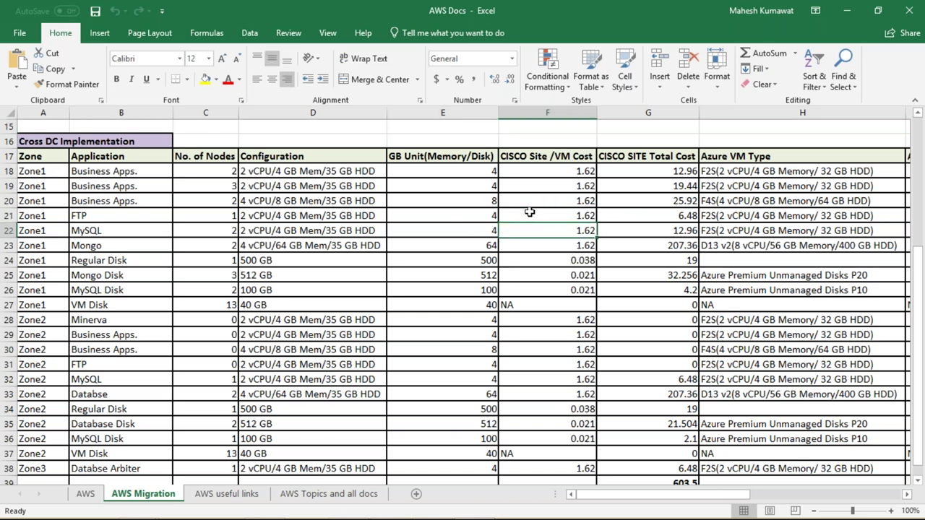
{"action": "key", "text": "Down"}
{"action": "key", "text": "Down"}
{"action": "key", "text": "Down"}
{"action": "key", "text": "Down"}
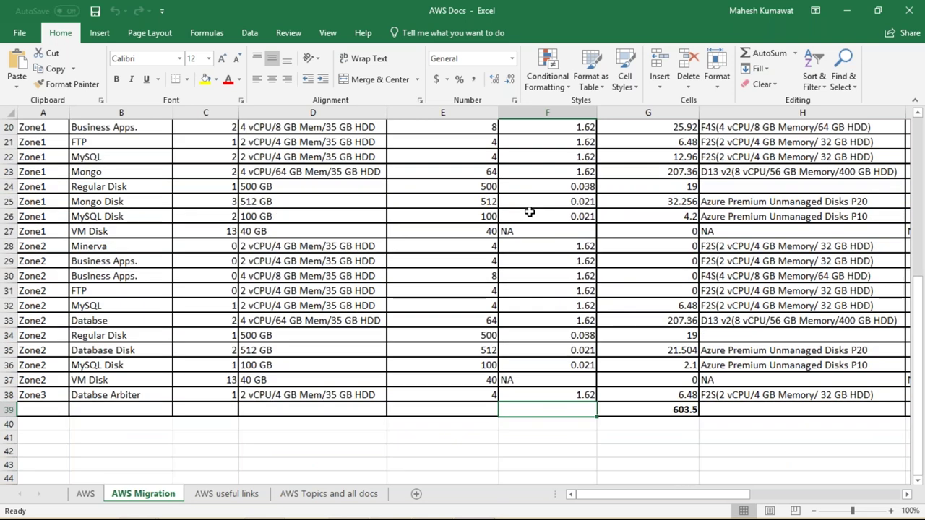
- Compare the Azure and EC2 cost totals along row 39 of the Cross DC table
{"action": "key", "text": "Right"}
{"action": "key", "text": "Right"}
{"action": "key", "text": "Right"}
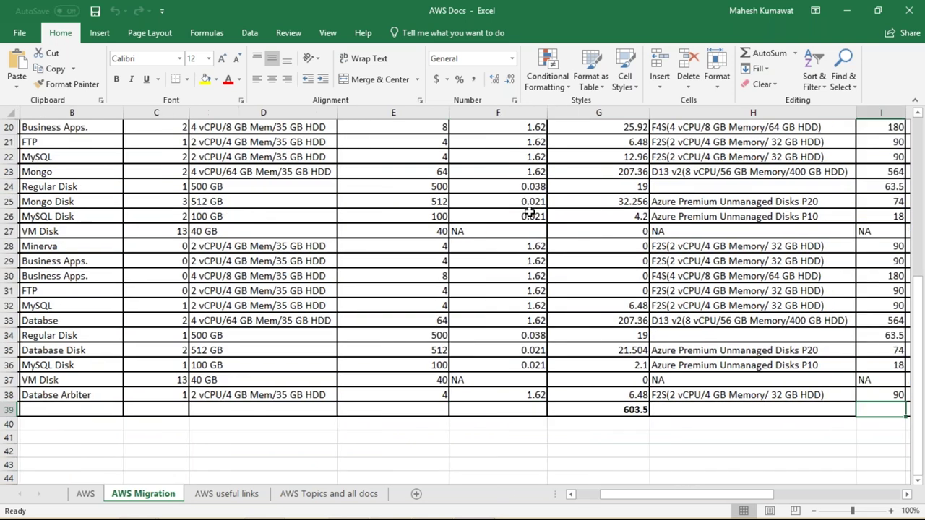
{"action": "key", "text": "Right"}
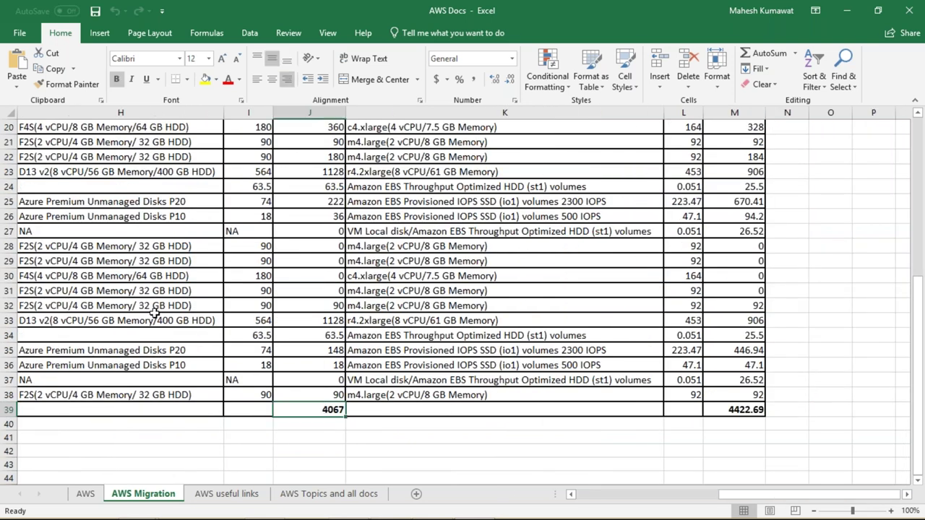
{"action": "key", "text": "Right"}
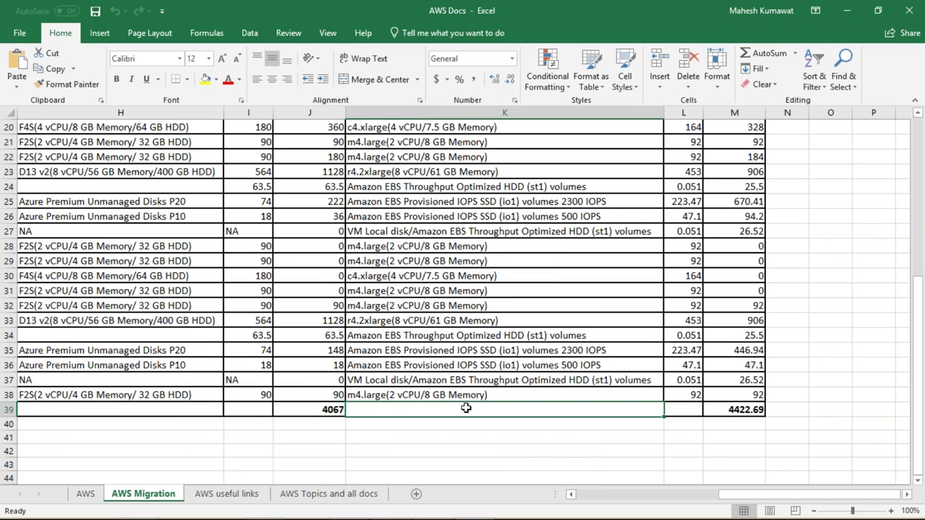
{"action": "key", "text": "Right"}
{"action": "key", "text": "Right"}
{"action": "key", "text": "Right"}
{"action": "key", "text": "Right"}
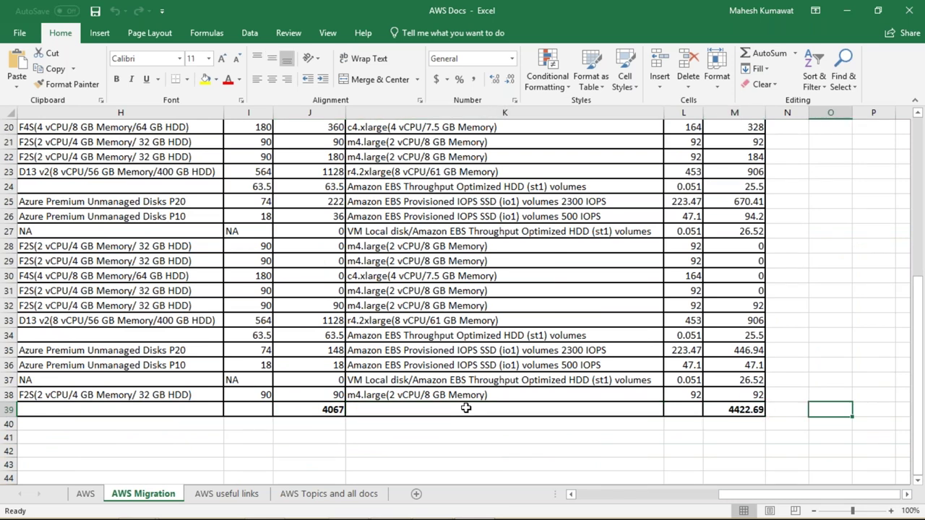
{"action": "key", "text": "Left"}
{"action": "key", "text": "Left"}
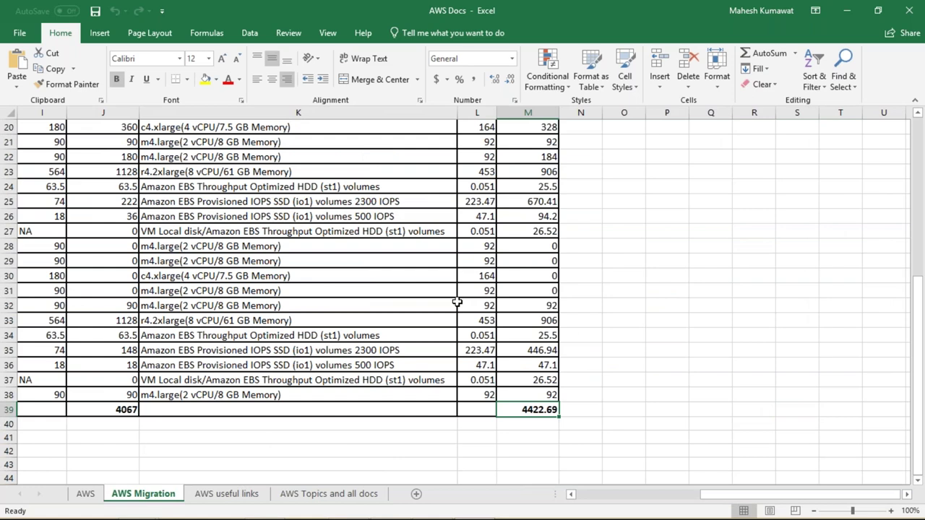
{"action": "key", "text": "Left"}
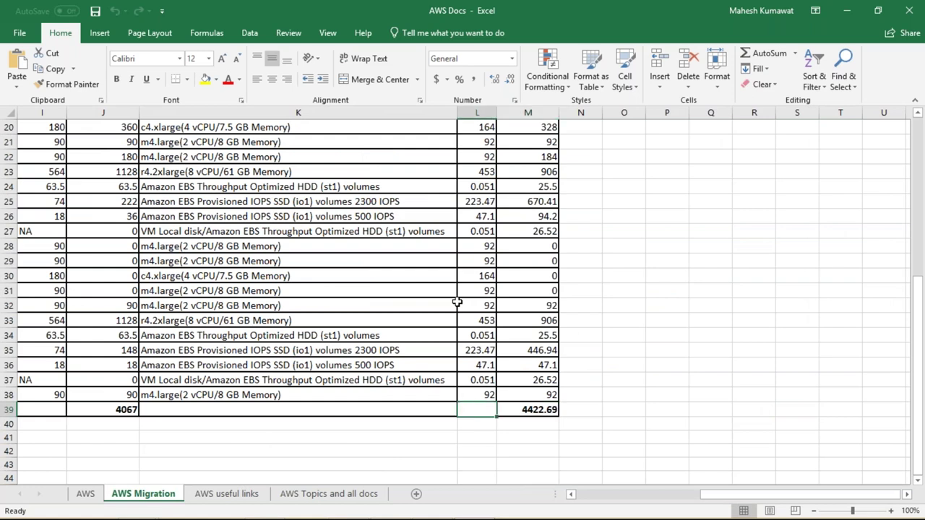
- Go back up the Zone column to the Single DC Implementation table's headings
{"action": "key", "text": "Home"}
{"action": "key", "text": "Up"}
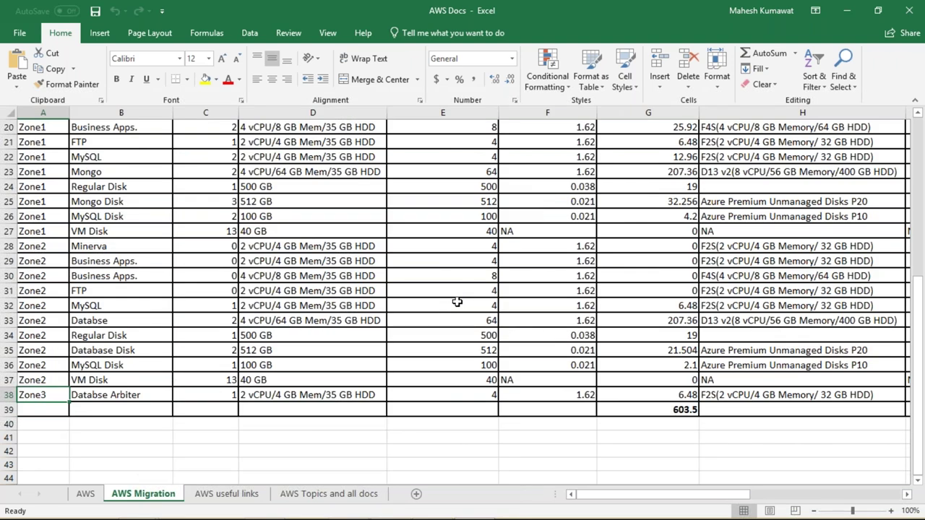
{"action": "key", "text": "ctrl+Up"}
{"action": "key", "text": "ctrl+Up"}
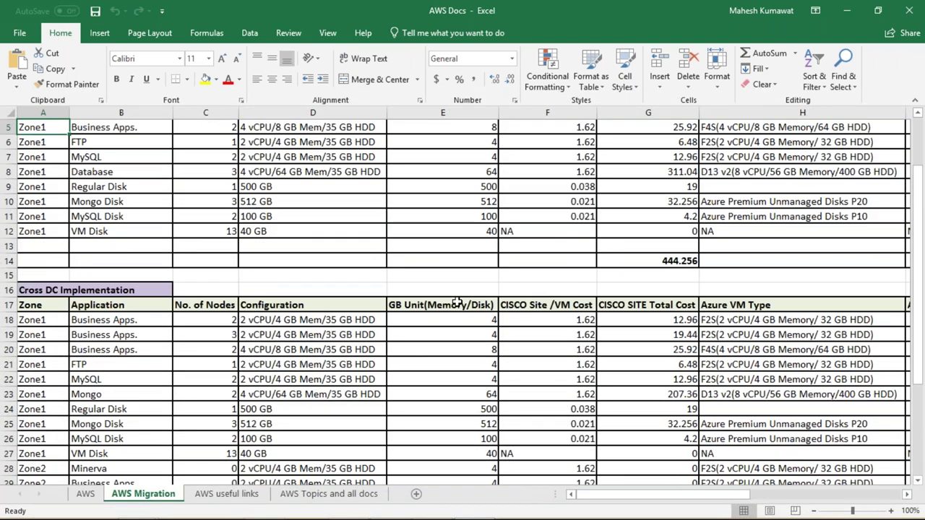
{"action": "key", "text": "ctrl+Up"}
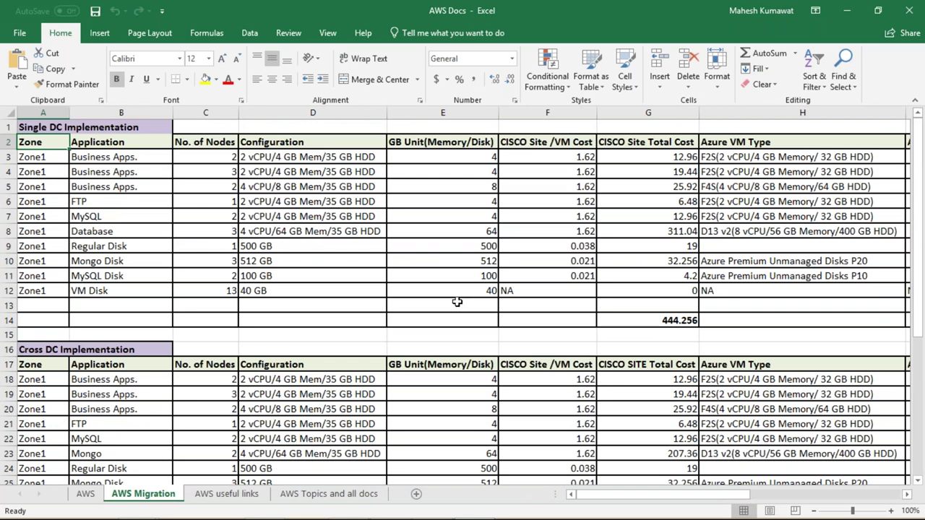
{"action": "left_click", "coordinate": [85, 494]}
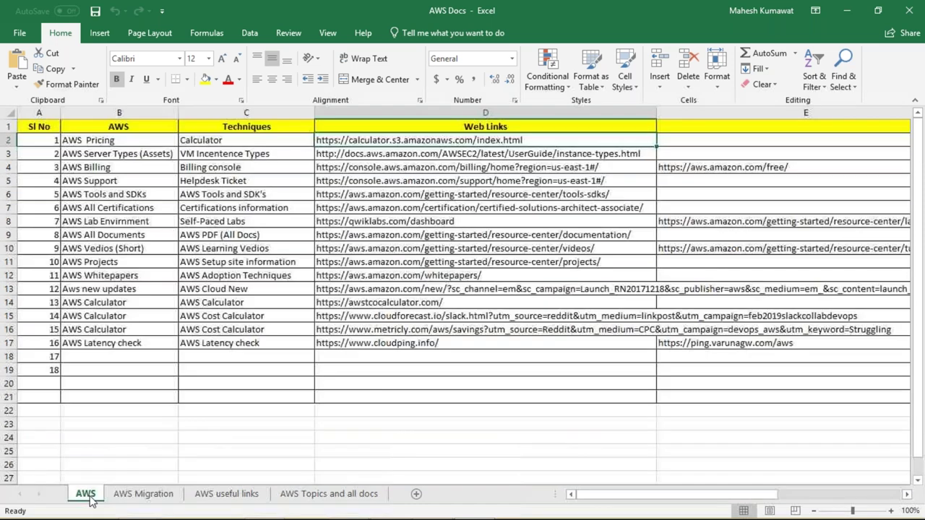
{"action": "left_click", "coordinate": [349, 347]}
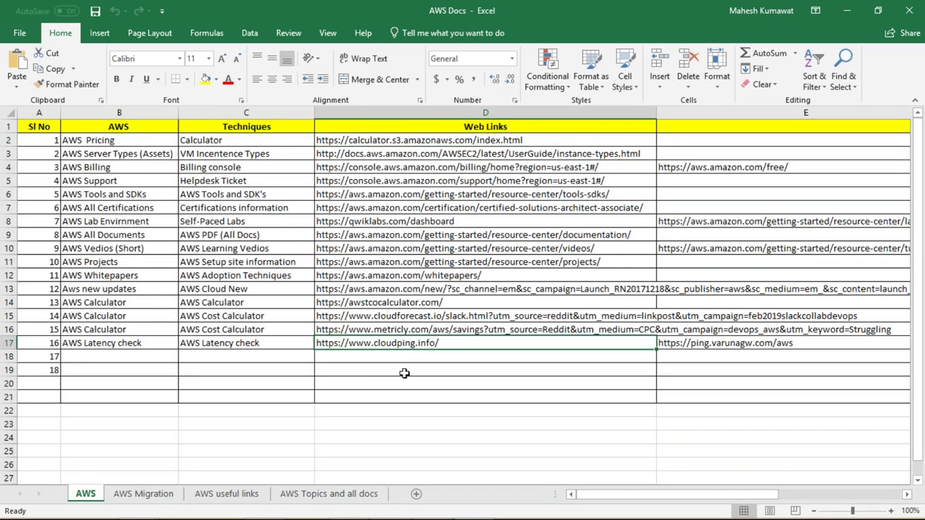
{"action": "key", "text": "ctrl+c"}
{"action": "mouse_move", "coordinate": [262, 506]}
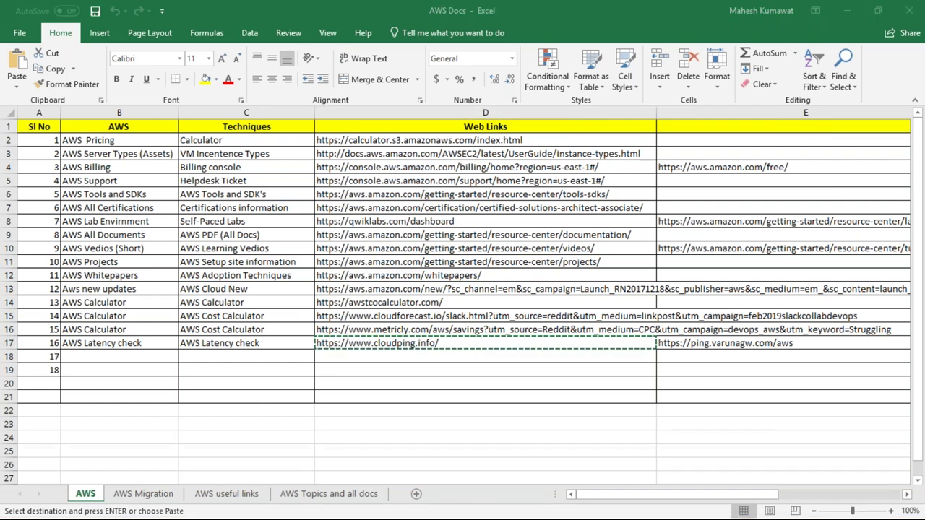
{"action": "left_click", "coordinate": [375, 343]}
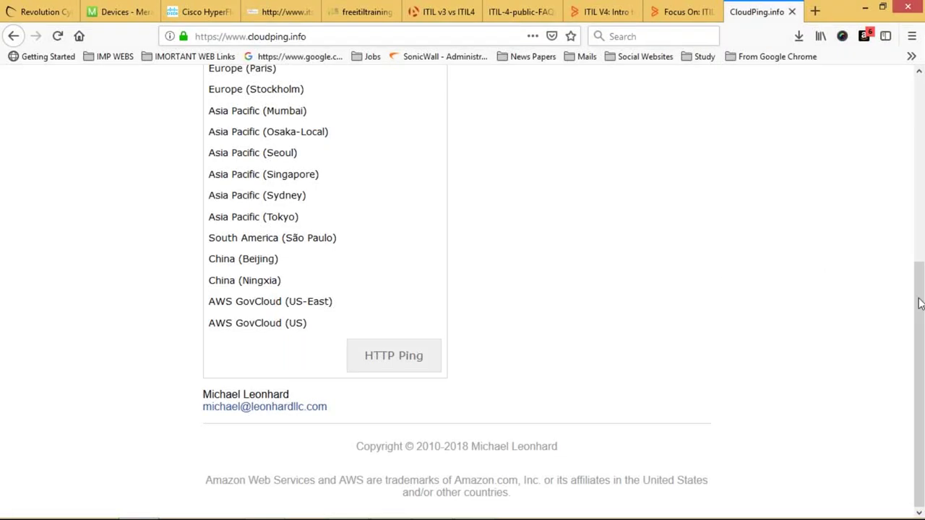
- Examine the AWS regions and their latencies in the CloudPing.info table
{"action": "scroll", "coordinate": [916, 198], "scroll_direction": "up", "scroll_amount": 3}
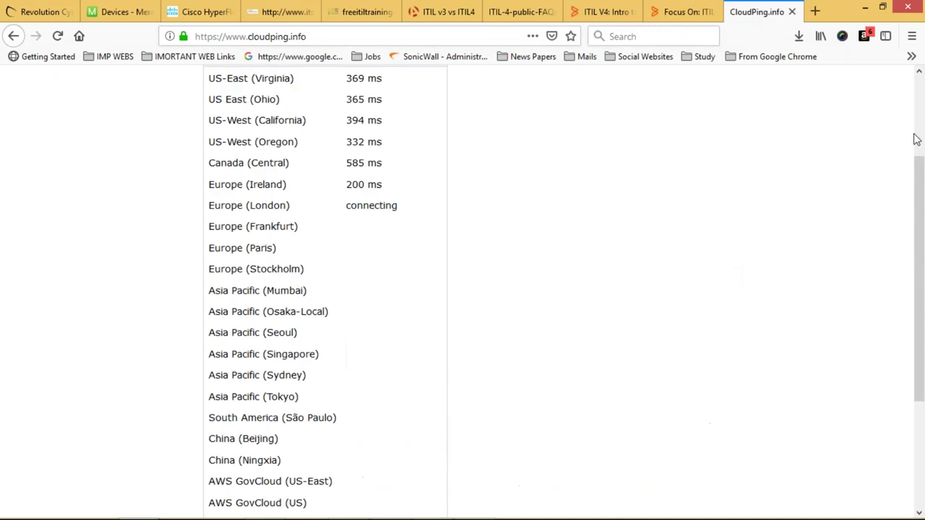
{"action": "scroll", "coordinate": [916, 139], "scroll_direction": "up", "scroll_amount": 2}
{"action": "scroll", "coordinate": [914, 118], "scroll_direction": "up", "scroll_amount": 1}
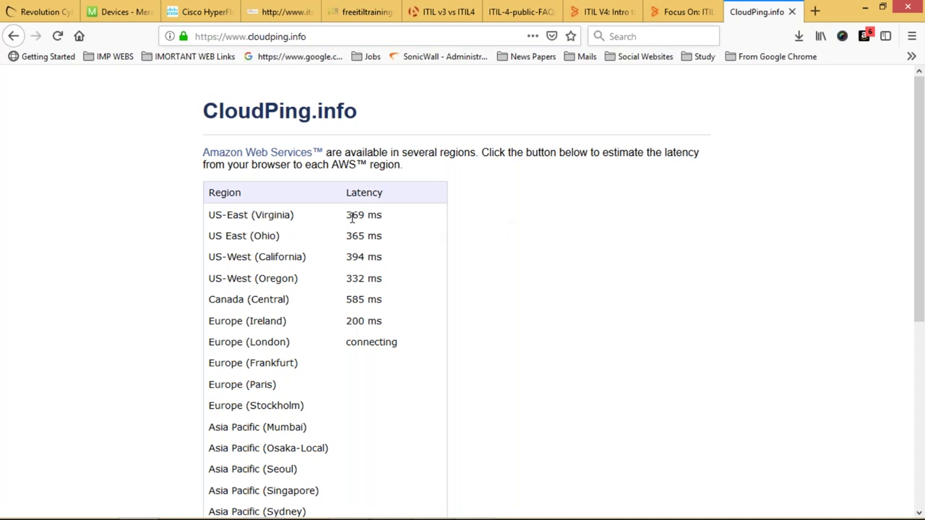
{"action": "left_click_drag", "start_coordinate": [366, 260], "coordinate": [513, 306]}
{"action": "left_click", "coordinate": [306, 99]}
{"action": "scroll", "coordinate": [522, 345], "scroll_direction": "down", "scroll_amount": 3}
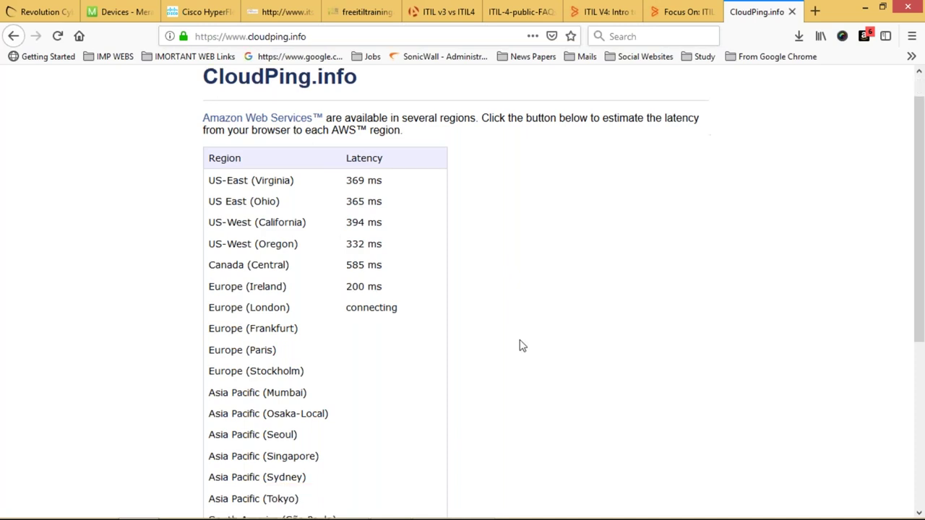
{"action": "scroll", "coordinate": [522, 346], "scroll_direction": "down", "scroll_amount": 5}
{"action": "scroll", "coordinate": [522, 345], "scroll_direction": "up", "scroll_amount": 8}
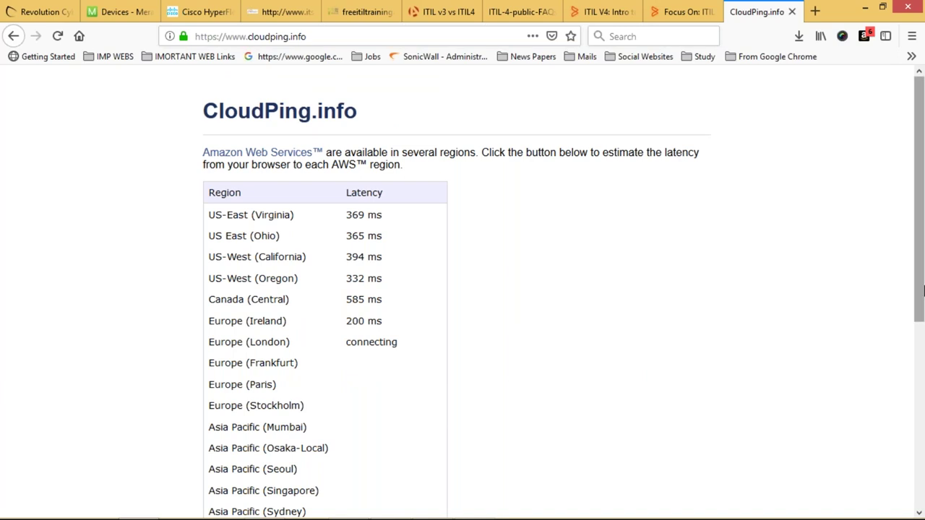
- Check the remaining regions and highlight the latency rows from US-East (Virginia) to Europe (London)
{"action": "left_click_drag", "start_coordinate": [922, 290], "coordinate": [922, 354]}
{"action": "scroll", "coordinate": [922, 280], "scroll_direction": "down", "scroll_amount": 3}
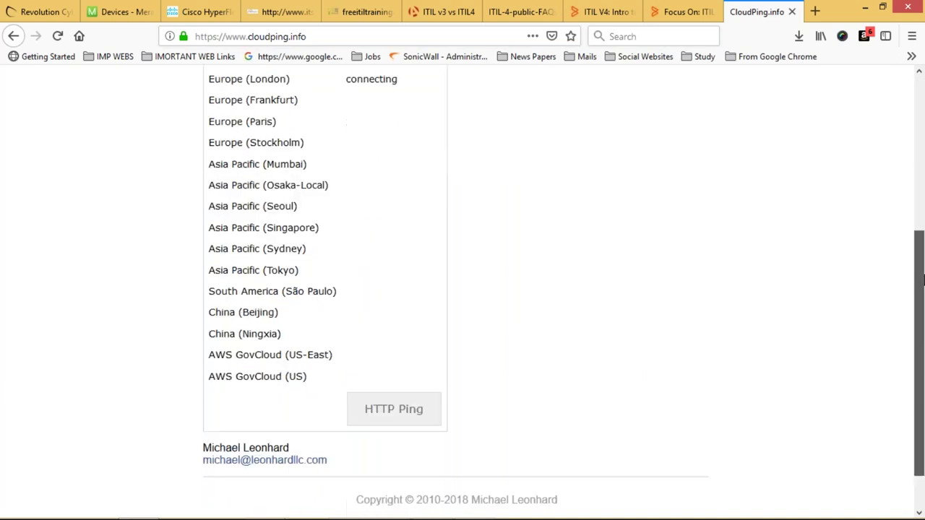
{"action": "left_click_drag", "start_coordinate": [921, 280], "coordinate": [922, 174]}
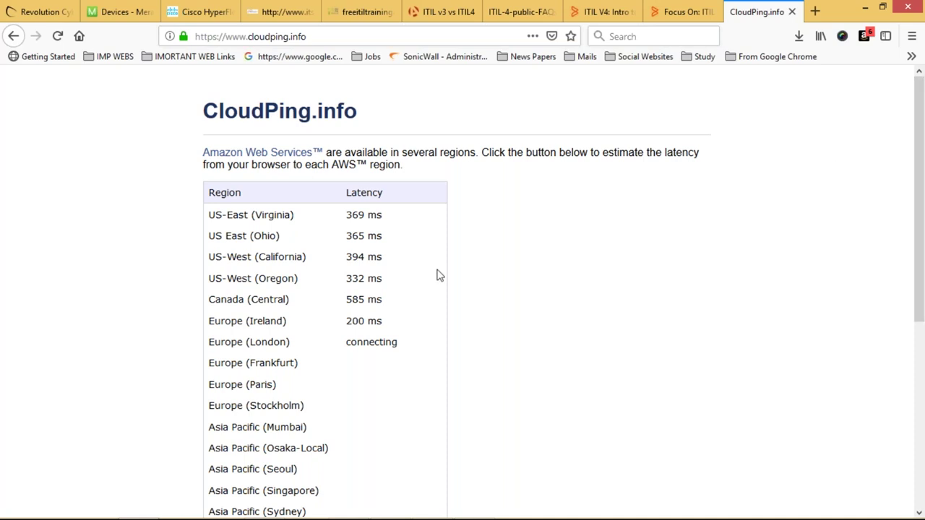
{"action": "left_click_drag", "start_coordinate": [208, 215], "coordinate": [385, 342]}
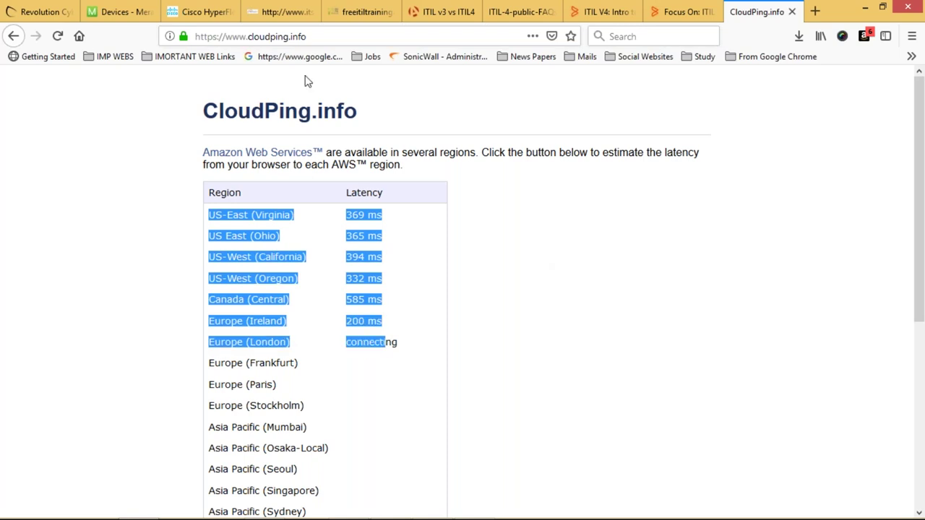
{"action": "left_click", "coordinate": [304, 81]}
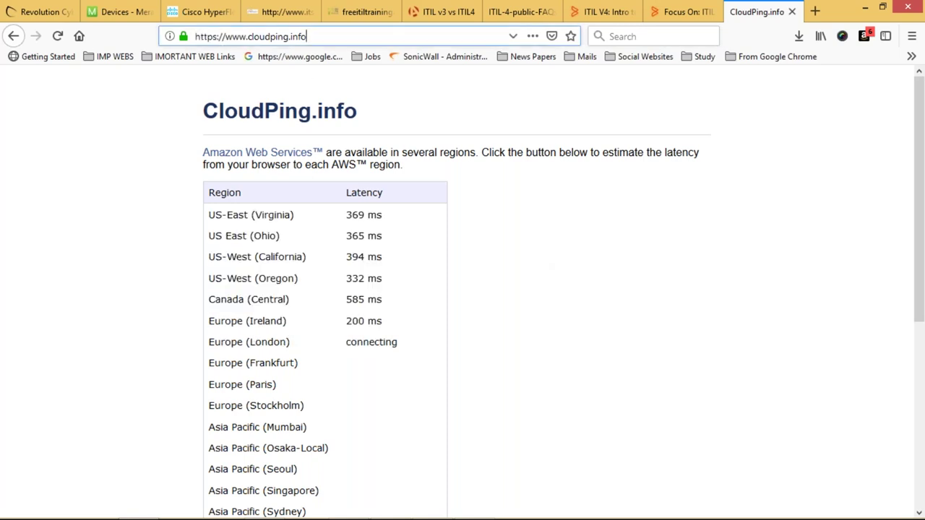
- Reload the CloudPing.info page and run the HTTP Ping test with the Asia Pacific (Mumbai) region highlighted
{"action": "left_click", "coordinate": [306, 36]}
{"action": "key", "text": "Return"}
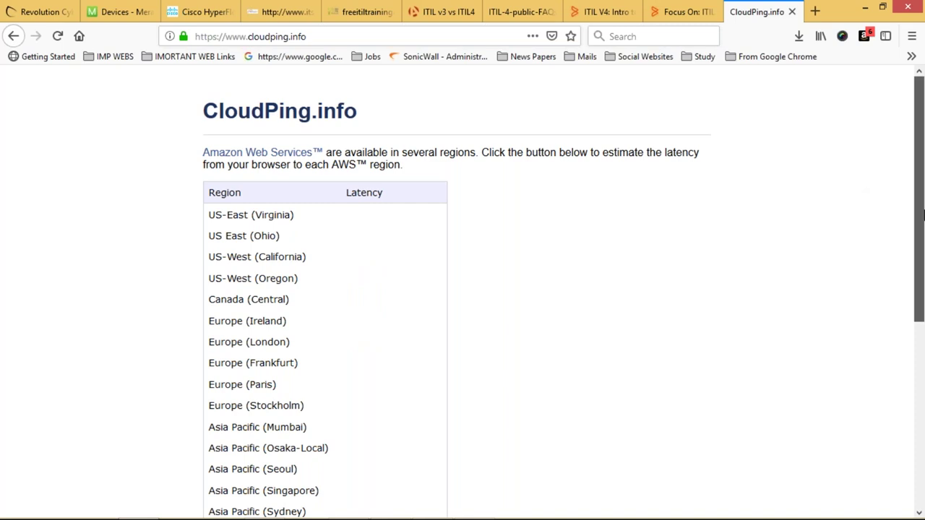
{"action": "left_click_drag", "start_coordinate": [920, 214], "coordinate": [920, 269]}
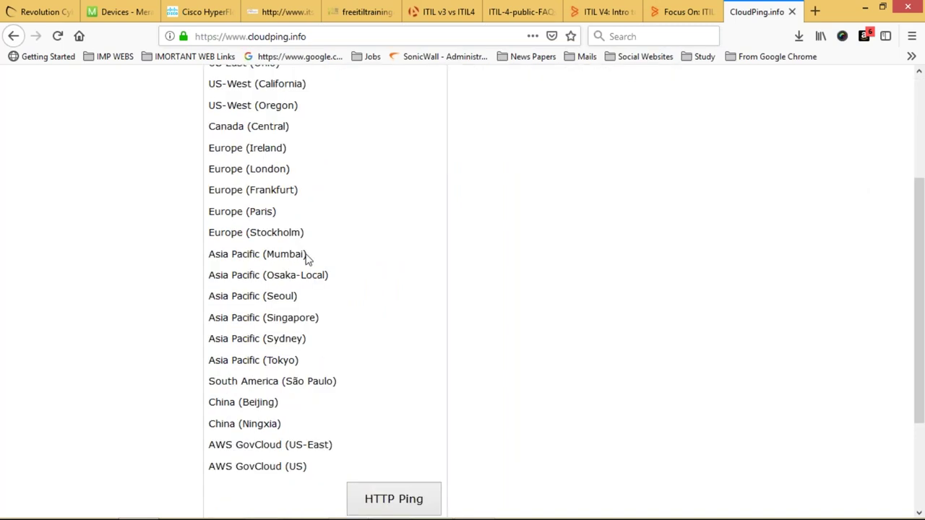
{"action": "left_click_drag", "start_coordinate": [307, 258], "coordinate": [201, 255]}
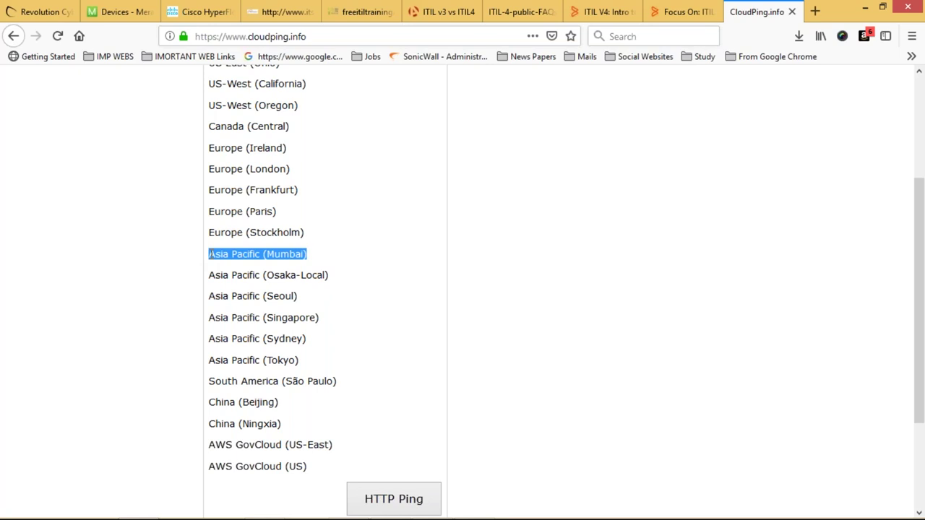
{"action": "left_click", "coordinate": [390, 501]}
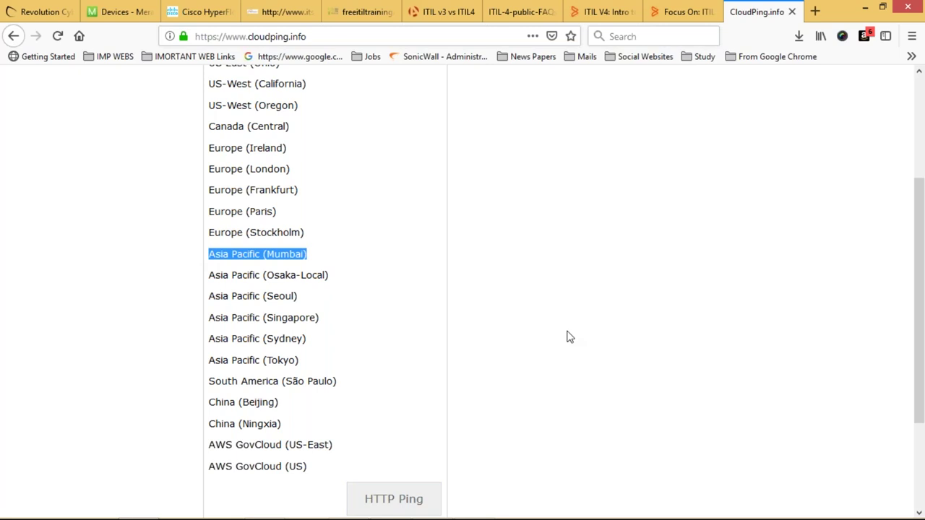
- Review the new latency results from the US regions through the Asia Pacific and China regions
{"action": "left_click", "coordinate": [919, 103]}
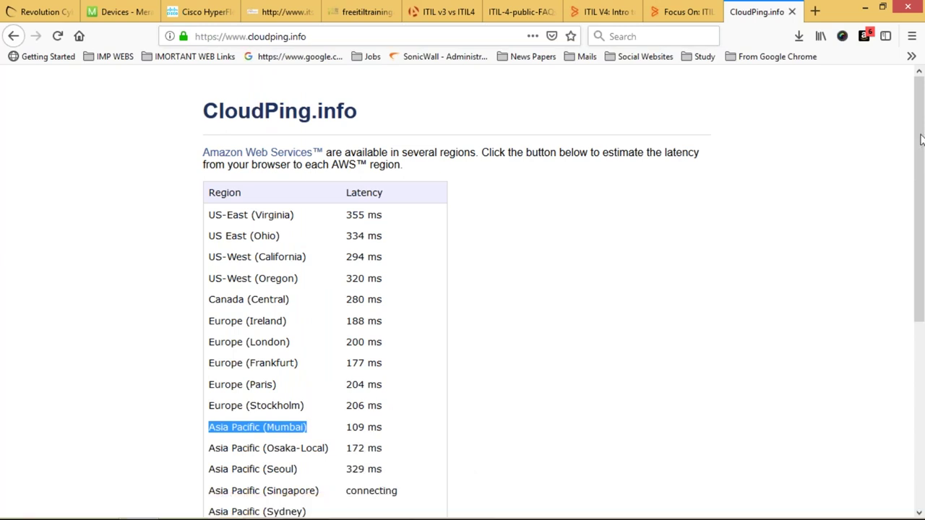
{"action": "left_click_drag", "start_coordinate": [921, 164], "coordinate": [921, 248]}
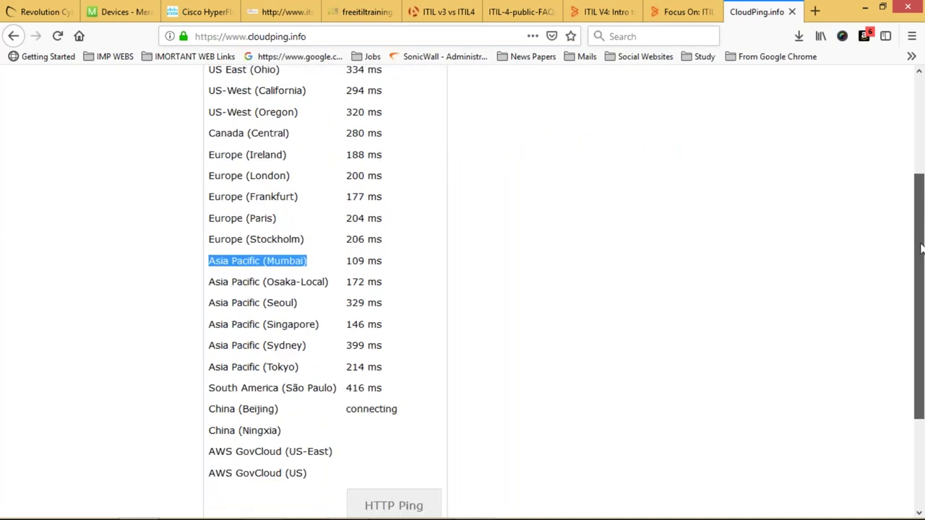
{"action": "scroll", "coordinate": [921, 248], "scroll_direction": "down", "scroll_amount": 1}
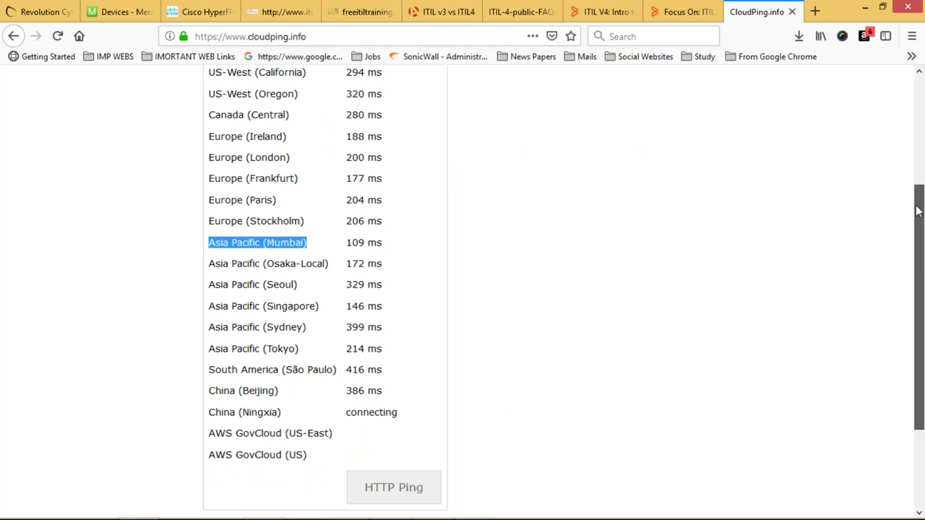
{"action": "scroll", "coordinate": [345, 304], "scroll_direction": "up", "scroll_amount": 3}
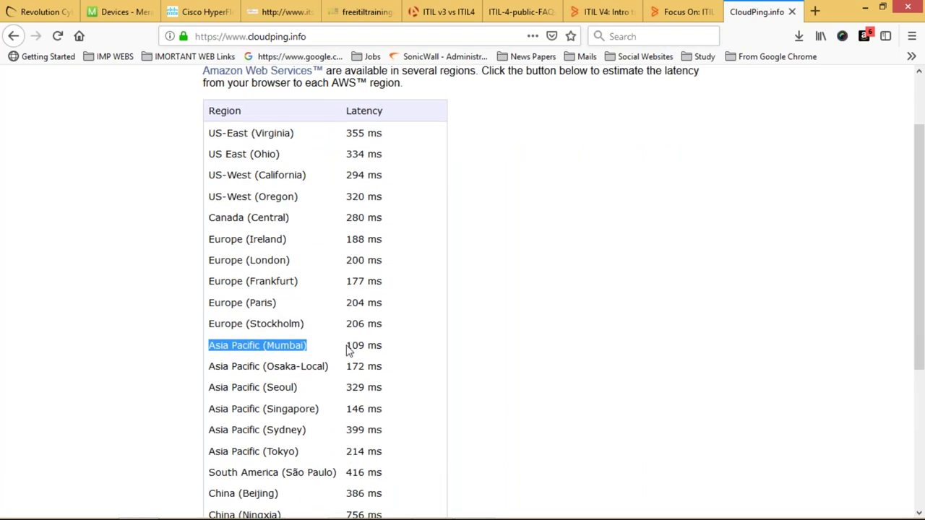
- Highlight the Asia Pacific (Mumbai) row and its latency value, and clear the selection
{"action": "left_click_drag", "start_coordinate": [349, 350], "coordinate": [382, 345]}
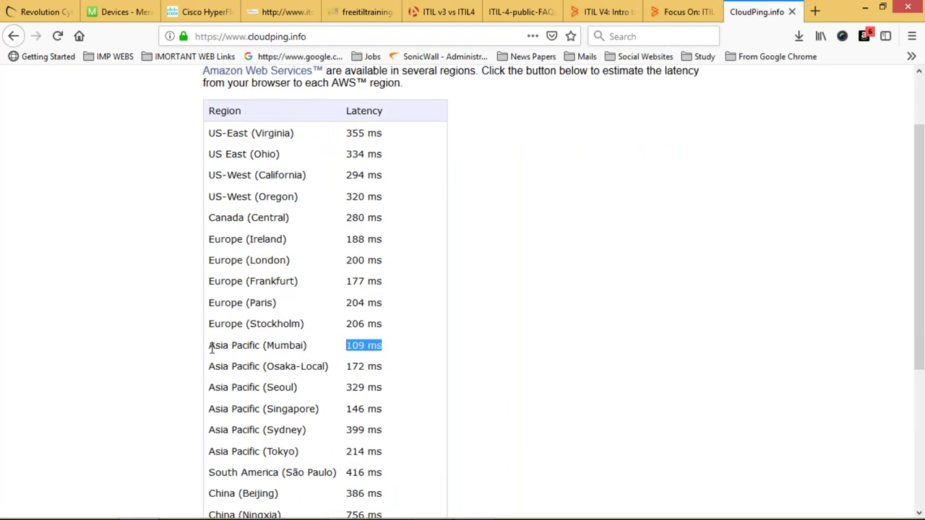
{"action": "left_click", "coordinate": [211, 348]}
{"action": "left_click_drag", "start_coordinate": [211, 348], "coordinate": [388, 351]}
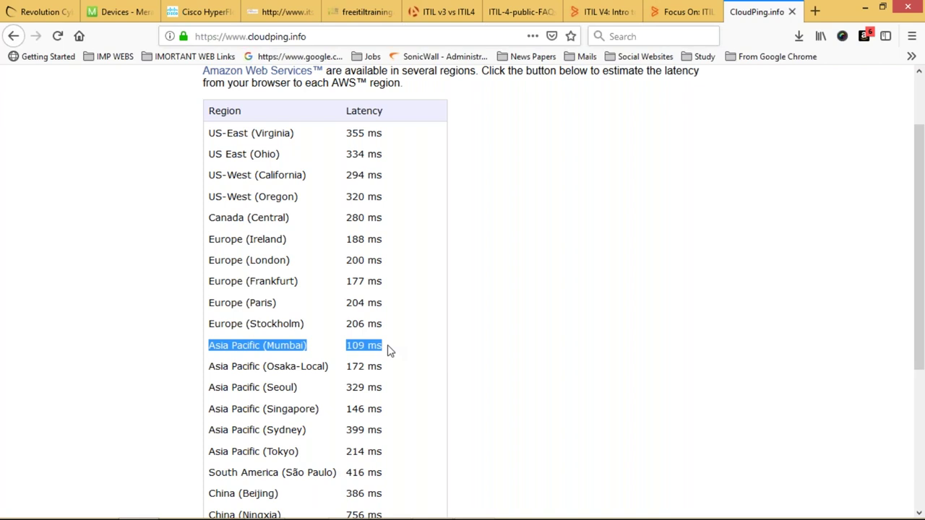
{"action": "left_click", "coordinate": [351, 348]}
{"action": "left_click_drag", "start_coordinate": [384, 348], "coordinate": [207, 347]}
{"action": "left_click", "coordinate": [811, 125]}
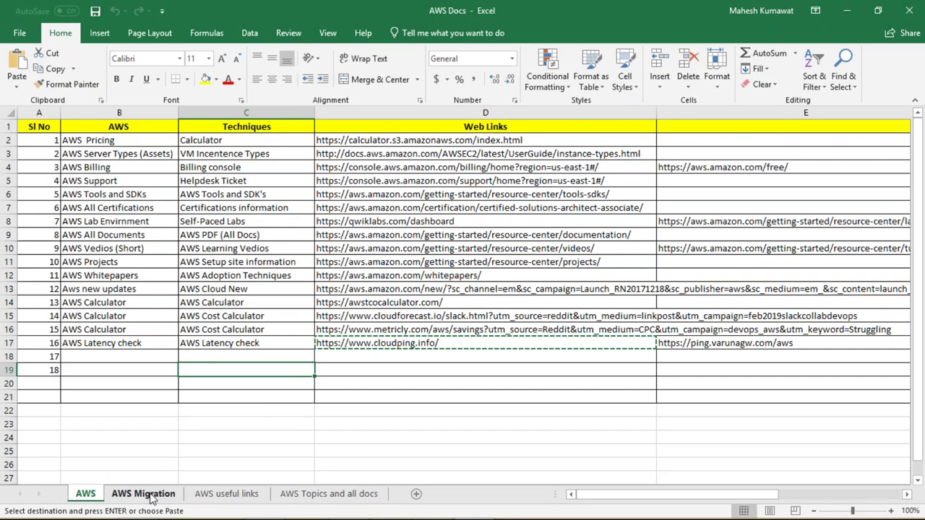
- Open the AWS Migration sheet and select the Single DC Implementation and Cross DC Implementation headings in turn
{"action": "left_click", "coordinate": [143, 494]}
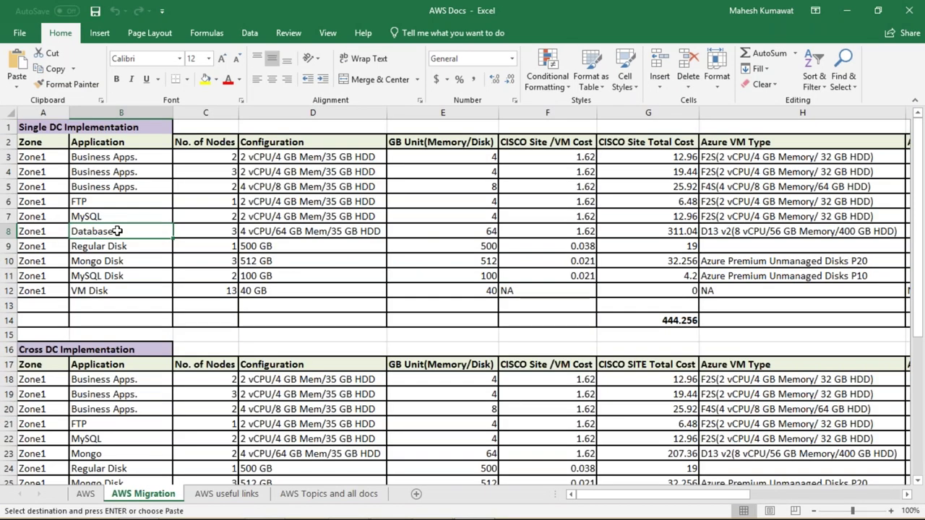
{"action": "left_click", "coordinate": [75, 127]}
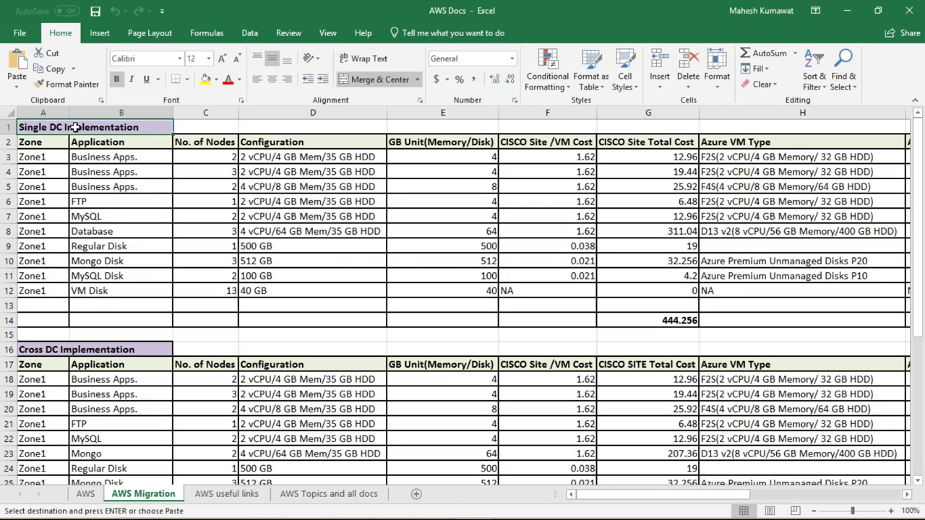
{"action": "left_click", "coordinate": [61, 350]}
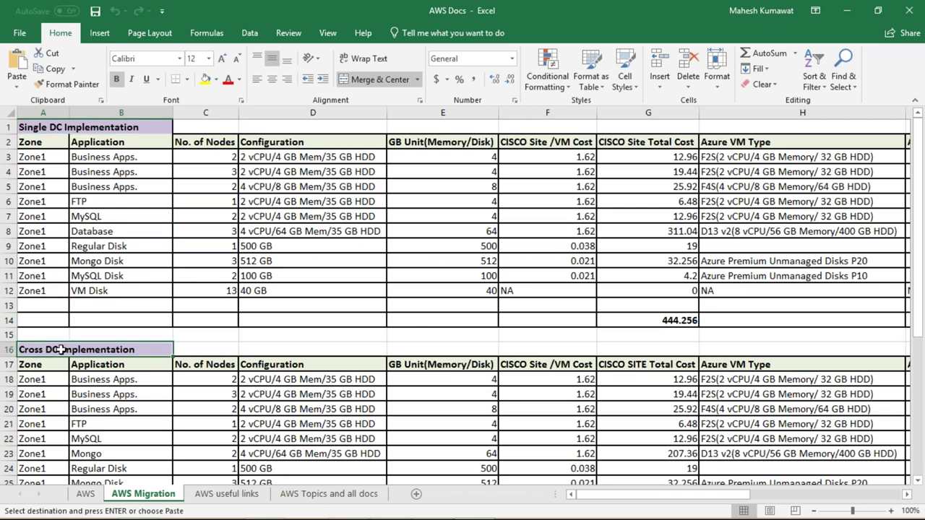
- Highlight the Zone, Application, No. of Nodes and Configuration entries of the Single DC Implementation table one column at a time
{"action": "left_click", "coordinate": [41, 144]}
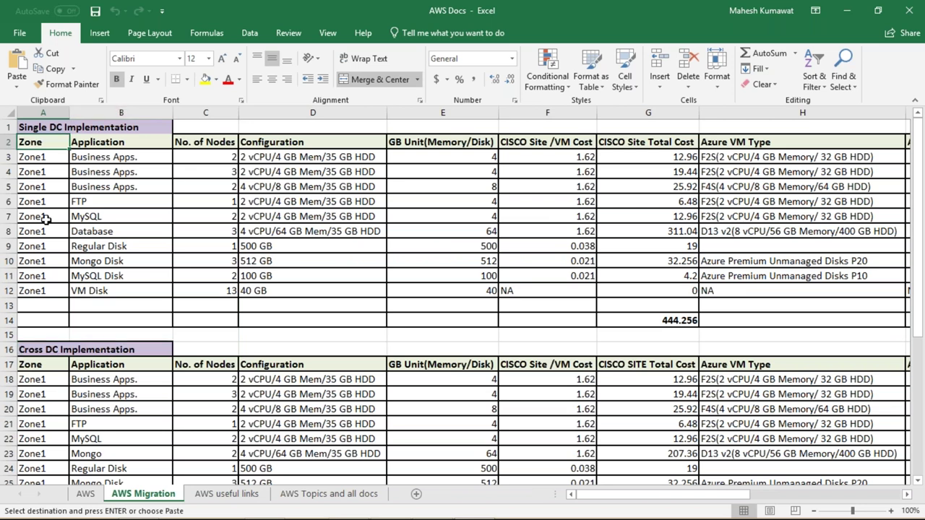
{"action": "left_click_drag", "start_coordinate": [45, 219], "coordinate": [42, 306]}
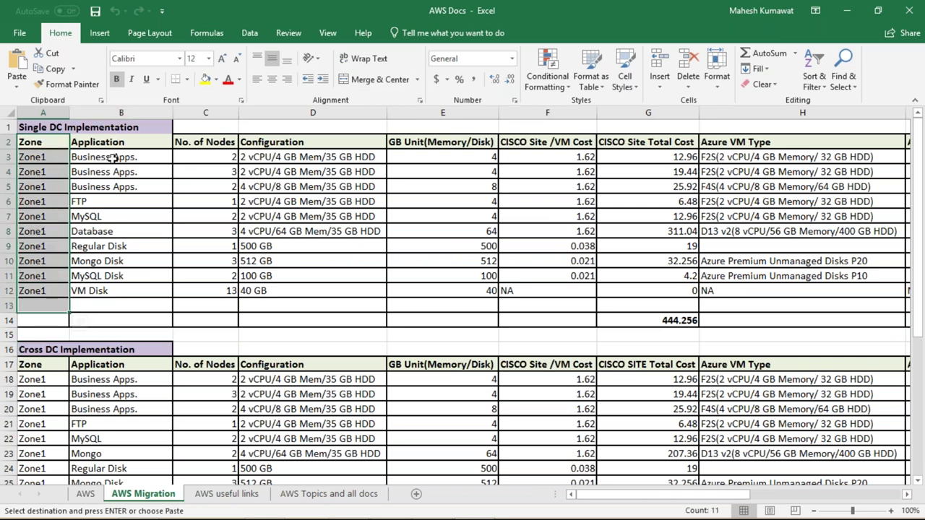
{"action": "left_click_drag", "start_coordinate": [112, 159], "coordinate": [113, 290]}
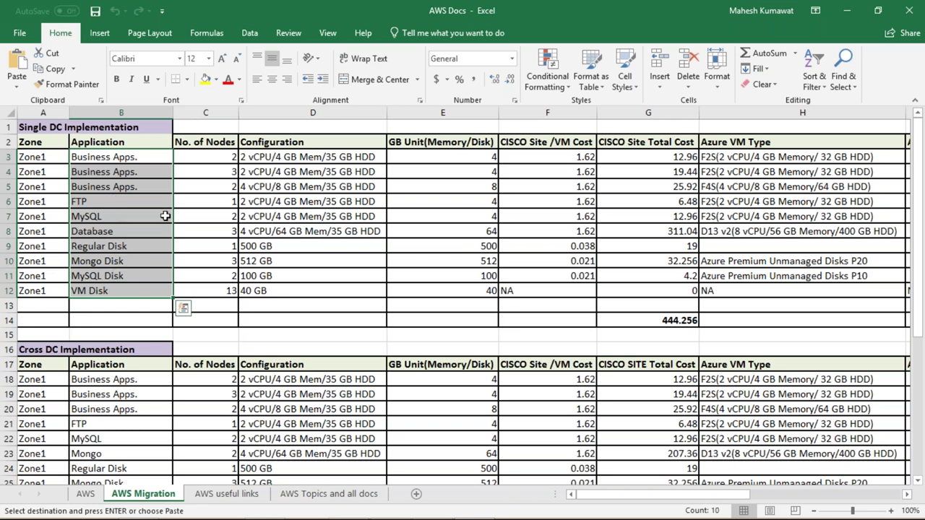
{"action": "left_click", "coordinate": [204, 157]}
{"action": "left_click_drag", "start_coordinate": [216, 256], "coordinate": [217, 290]}
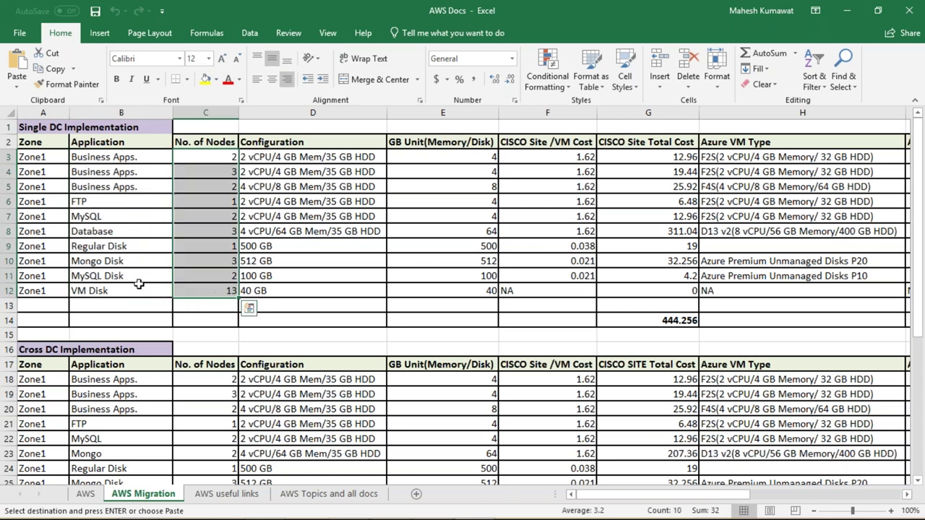
{"action": "left_click", "coordinate": [283, 157]}
{"action": "left_click_drag", "start_coordinate": [284, 252], "coordinate": [285, 292]}
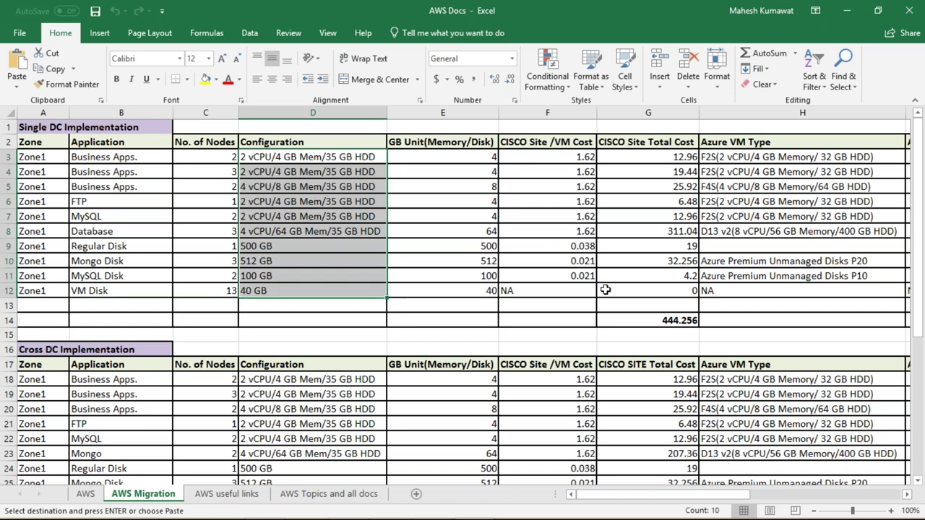
- Move along the Single DC Database row from its CISCO Site /VM Cost to its Azure VM Type
{"action": "left_click", "coordinate": [545, 236]}
{"action": "key", "text": "Right"}
{"action": "key", "text": "Right"}
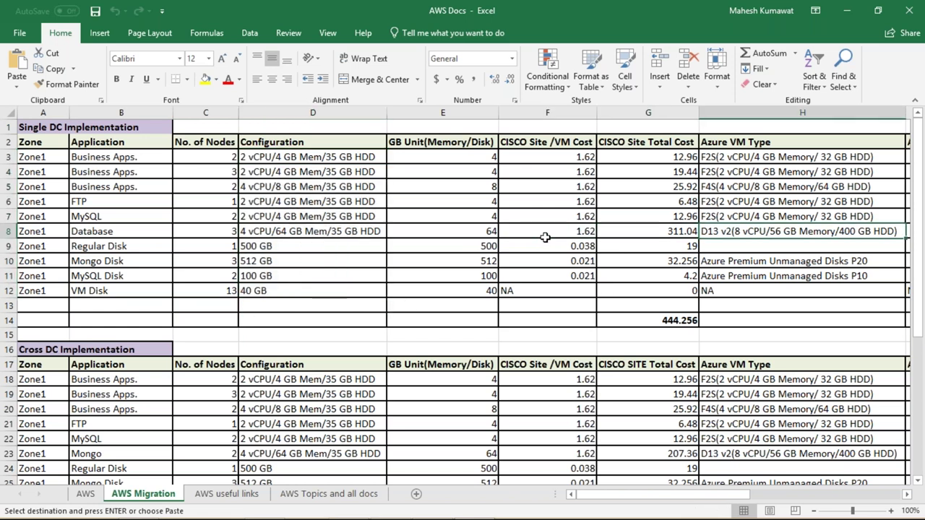
{"action": "scroll", "coordinate": [544, 237], "scroll_direction": "right", "scroll_amount": 6}
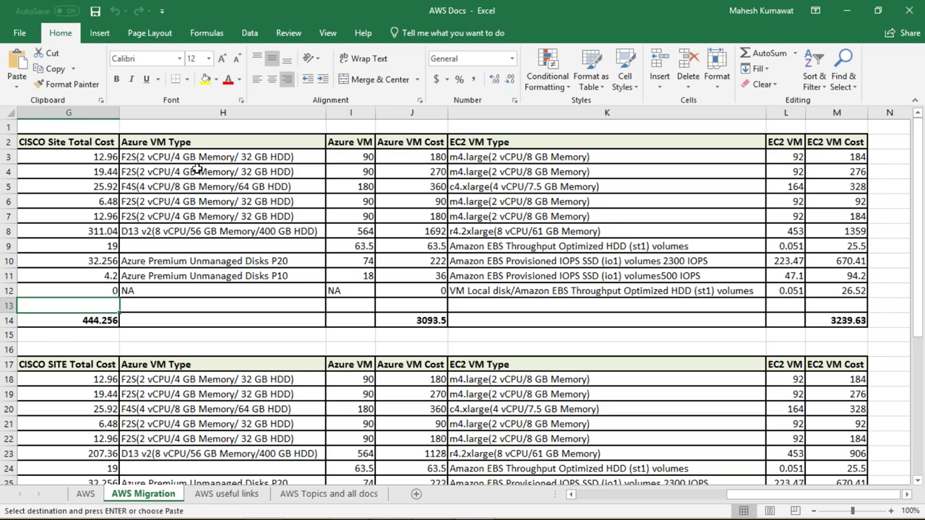
- Highlight the Azure VM Type entries and the Azure VM Cost values in the Single DC table
{"action": "left_click_drag", "start_coordinate": [186, 158], "coordinate": [241, 240]}
{"action": "key", "text": "ctrl+v"}
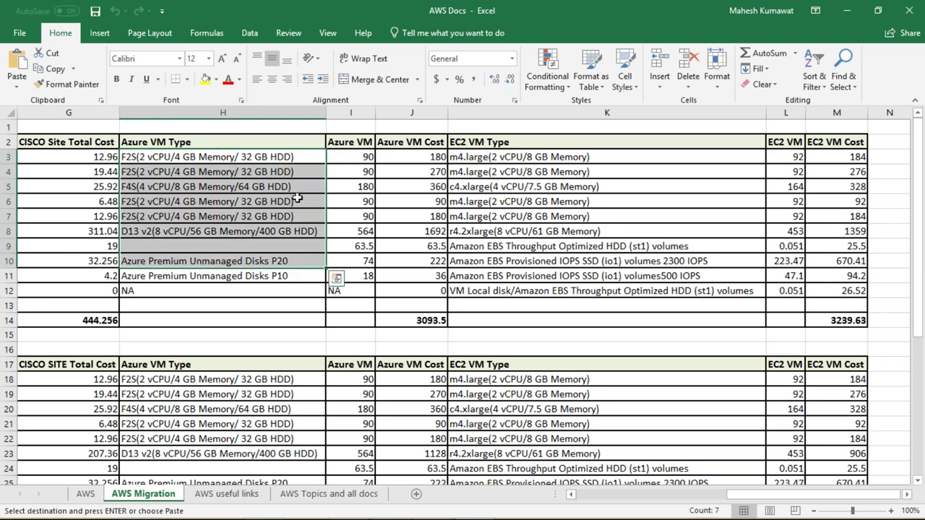
{"action": "left_click", "coordinate": [405, 160]}
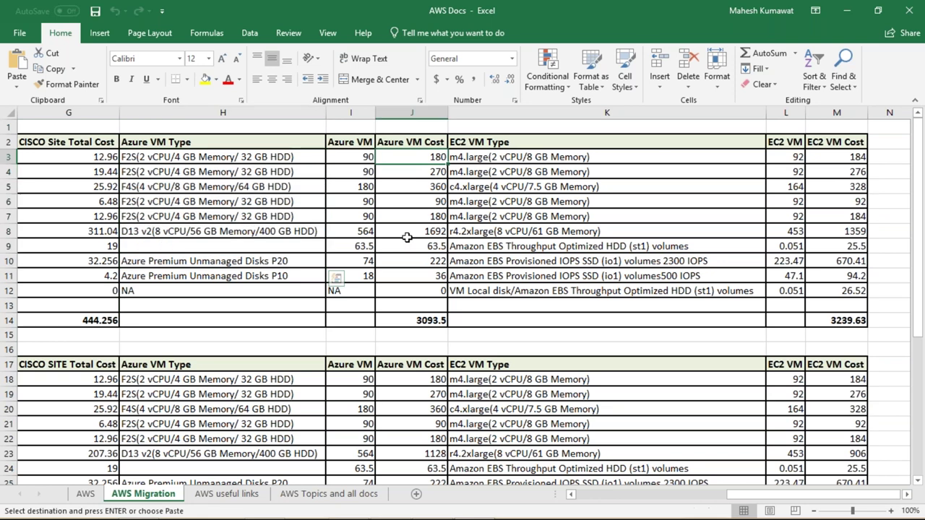
{"action": "left_click_drag", "start_coordinate": [407, 156], "coordinate": [408, 276]}
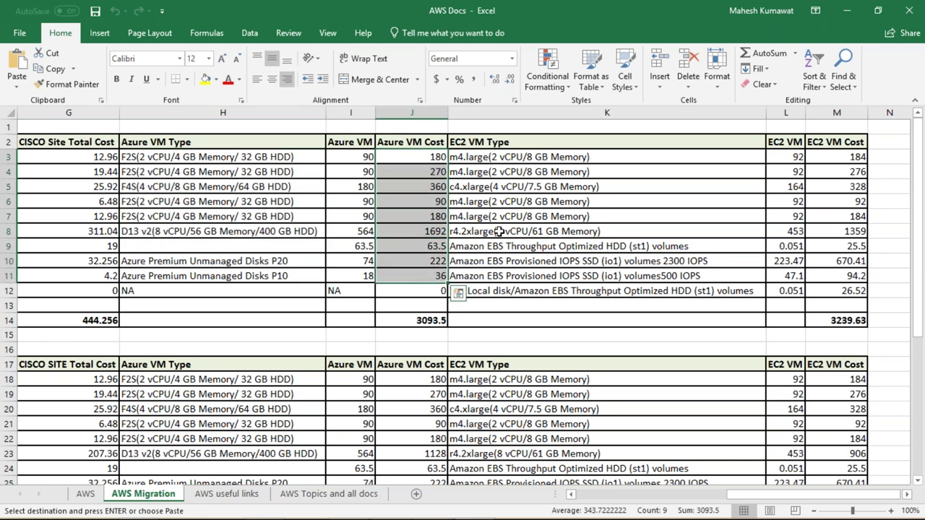
- Compare the EC2 VM types and costs in the Single DC table with the Azure VM type of the Database row
{"action": "left_click", "coordinate": [499, 231]}
{"action": "key", "text": "Right"}
{"action": "key", "text": "Right"}
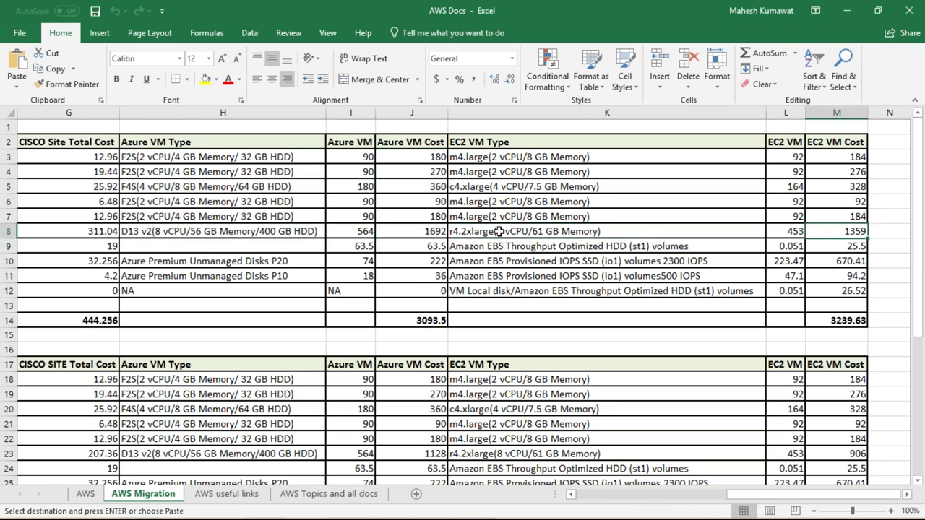
{"action": "key", "text": "Right"}
{"action": "key", "text": "Right"}
{"action": "key", "text": "Right"}
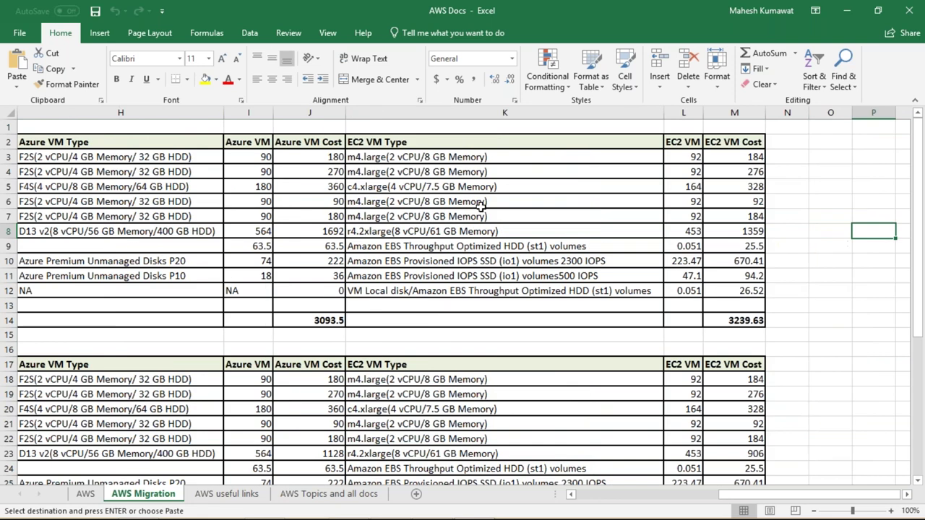
{"action": "left_click", "coordinate": [433, 157]}
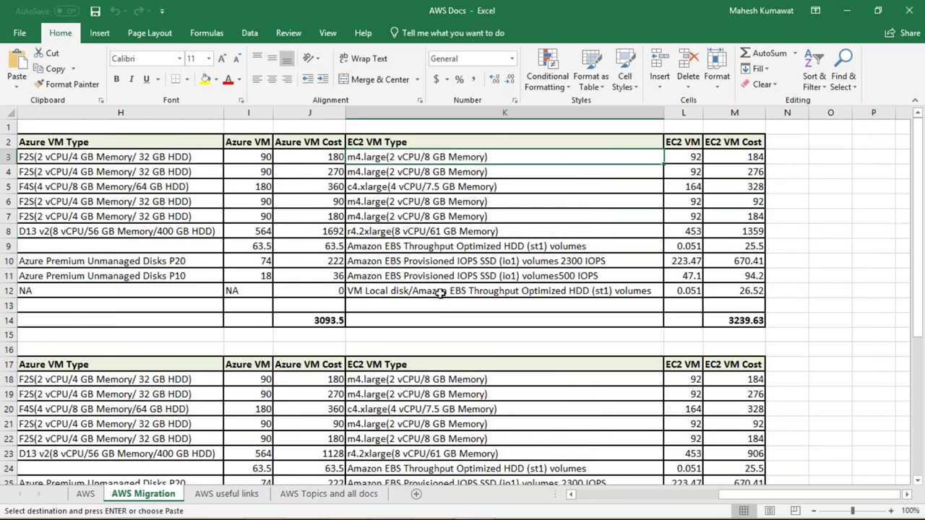
{"action": "key", "text": "ctrl+v"}
{"action": "left_click", "coordinate": [130, 232]}
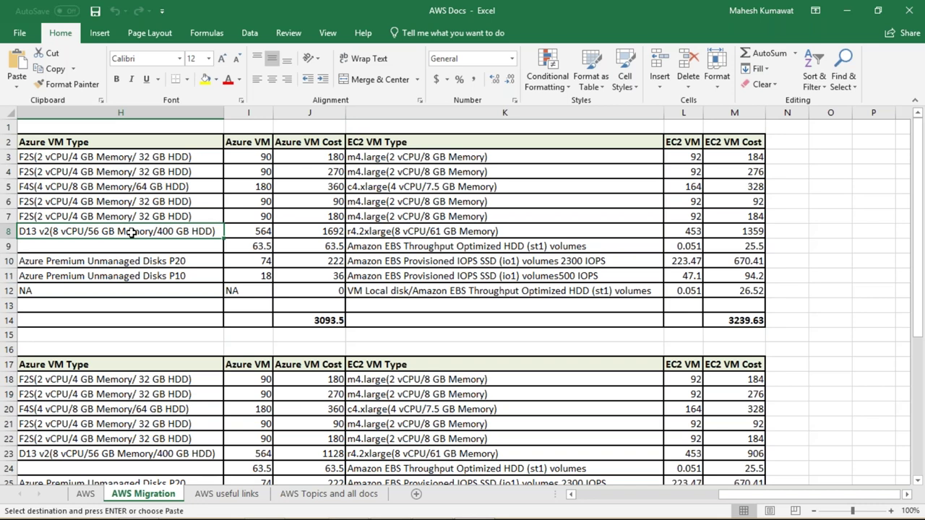
- Return to the Zone column and move down to the Mongo row of the Cross DC Implementation table
{"action": "key", "text": "Home"}
{"action": "key", "text": "Down"}
{"action": "key", "text": "Down"}
{"action": "key", "text": "Down"}
{"action": "key", "text": "Down"}
{"action": "key", "text": "Down"}
{"action": "key", "text": "Down"}
{"action": "key", "text": "Down"}
{"action": "key", "text": "Down"}
{"action": "key", "text": "Down"}
{"action": "key", "text": "Down"}
{"action": "key", "text": "Down"}
{"action": "key", "text": "Down"}
{"action": "key", "text": "Down"}
{"action": "key", "text": "Down"}
{"action": "key", "text": "Down"}
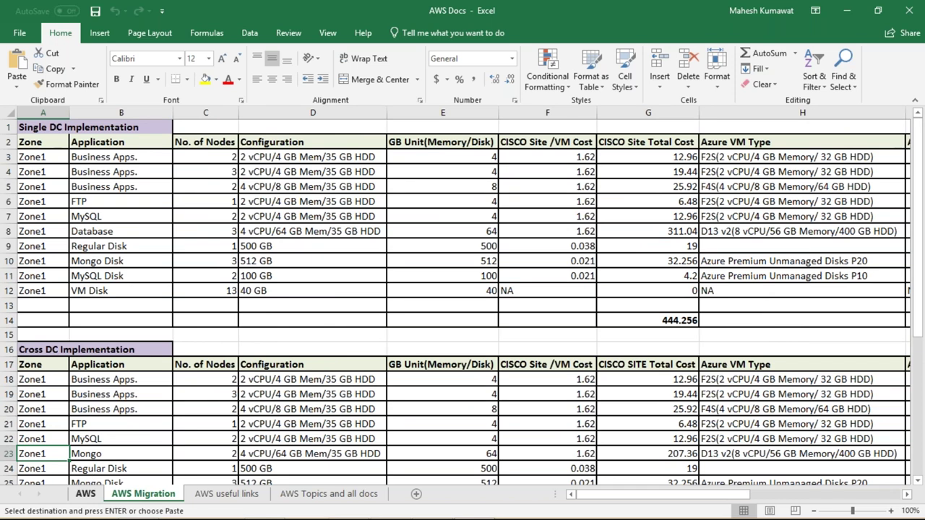
{"action": "left_click", "coordinate": [85, 493]}
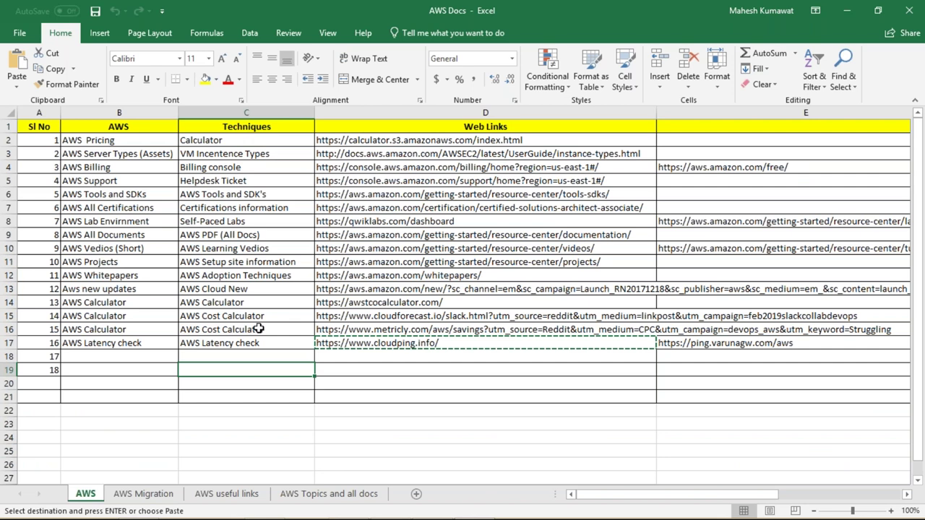
{"action": "left_click", "coordinate": [358, 303]}
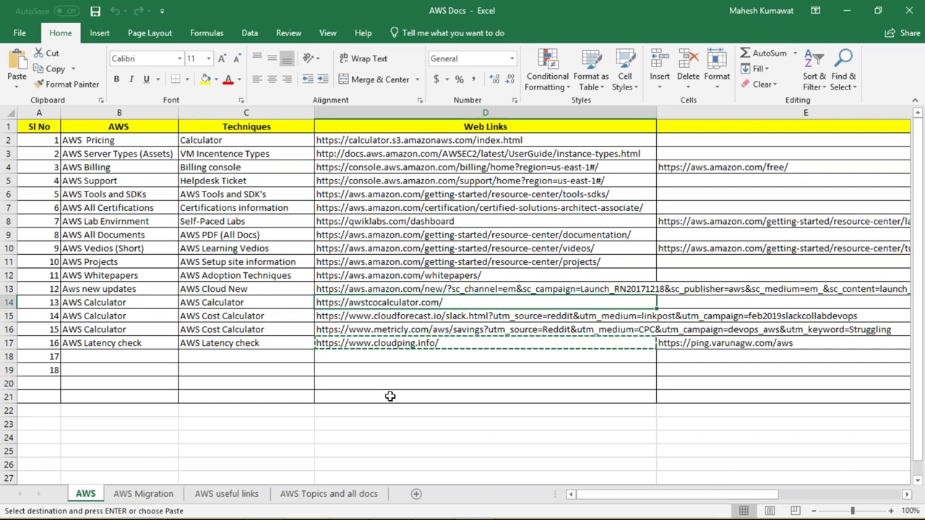
{"action": "key", "text": "ctrl+c"}
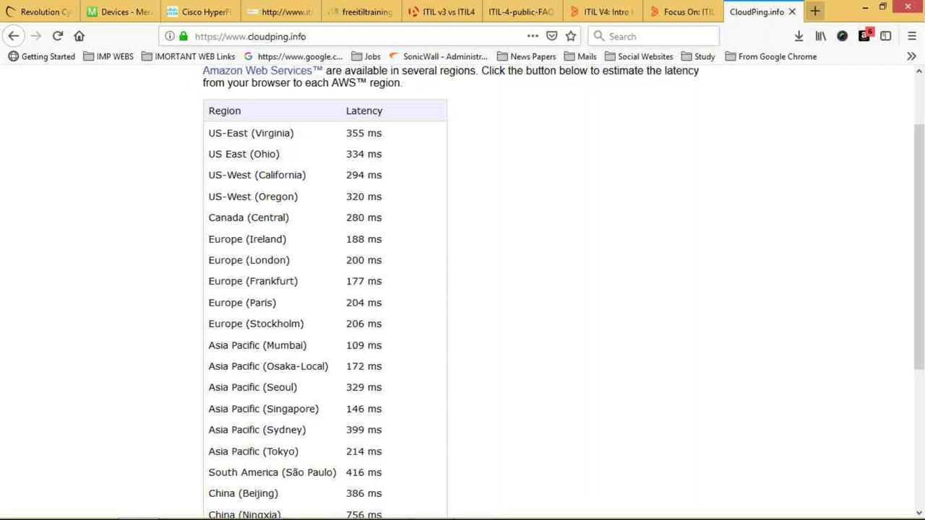
{"action": "key", "text": "ctrl+t"}
{"action": "key", "text": "ctrl+v"}
{"action": "key", "text": "Return"}
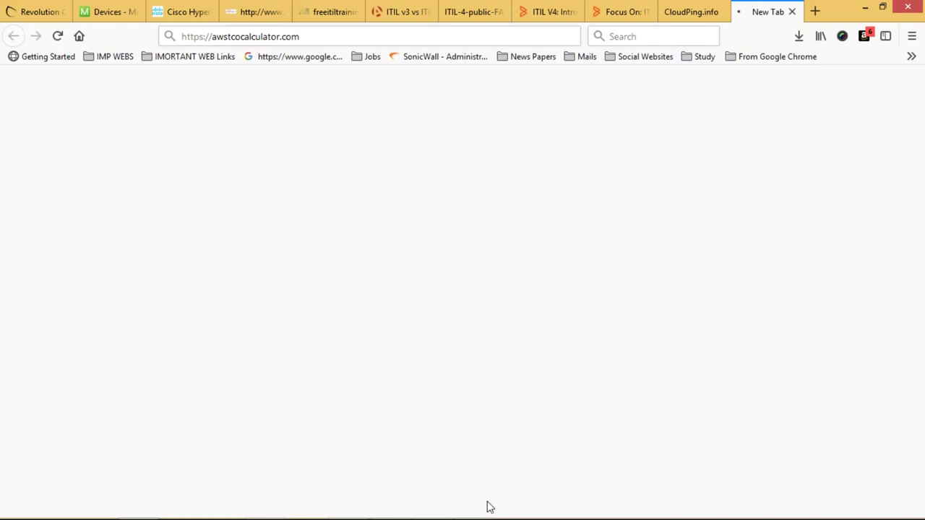
{"action": "key", "text": "Return"}
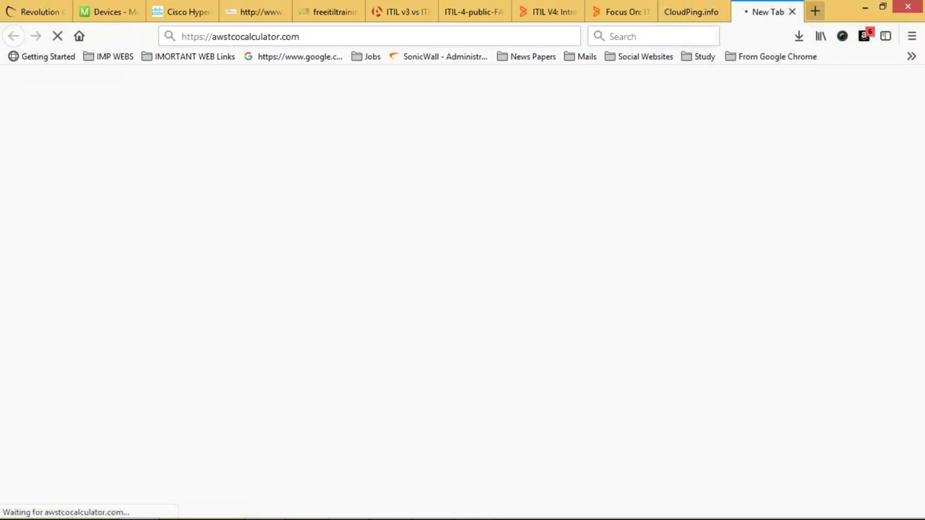
- Open the cloudforecast.io cost calculator link from the AWS sheet in another new tab and check both loading pages
{"action": "key", "text": "ctrl+t"}
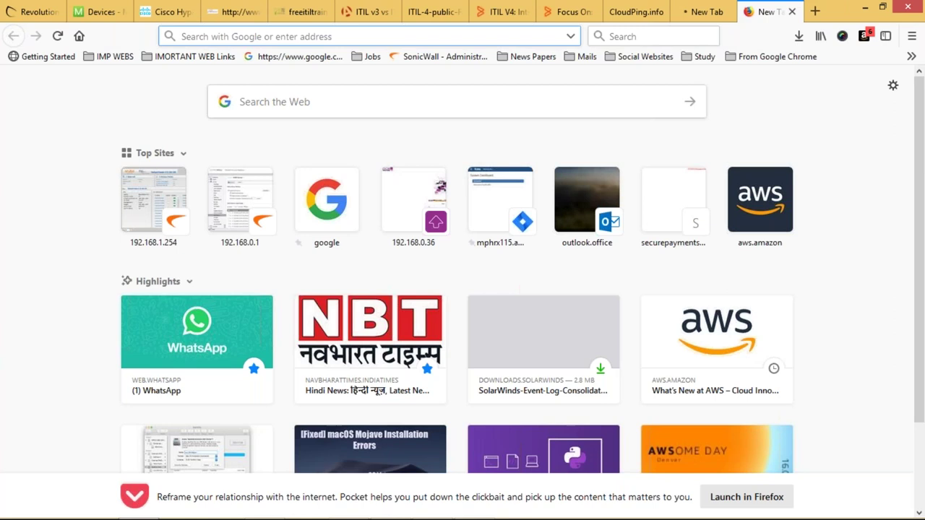
{"action": "key", "text": "ctrl+v"}
{"action": "key", "text": "Return"}
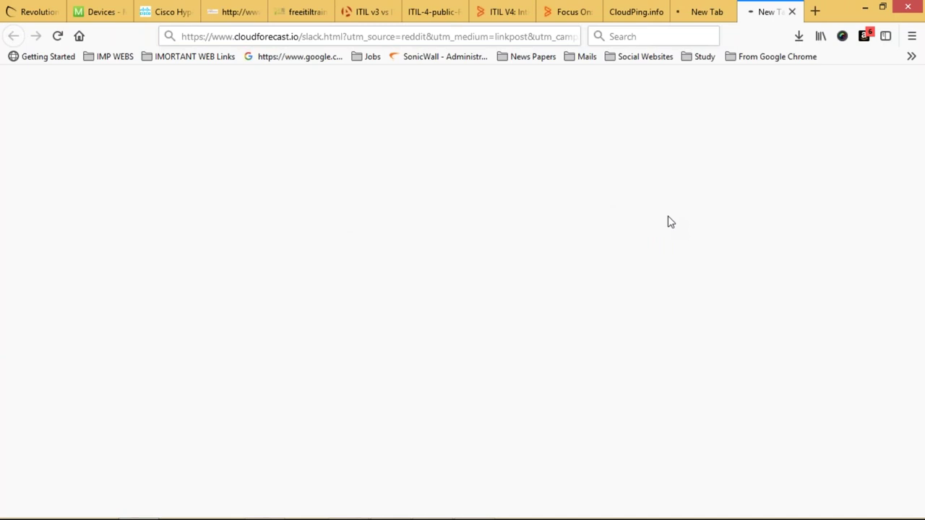
{"action": "left_click", "coordinate": [699, 11]}
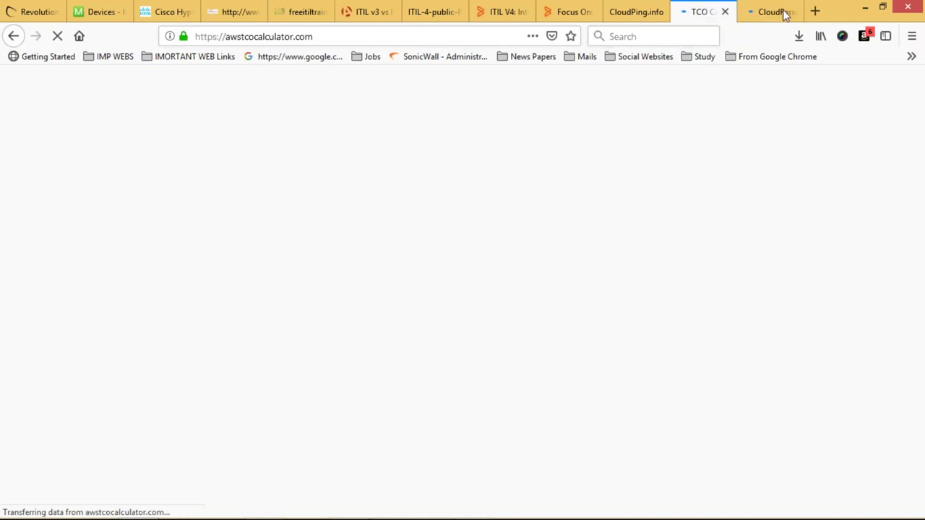
{"action": "left_click", "coordinate": [773, 11]}
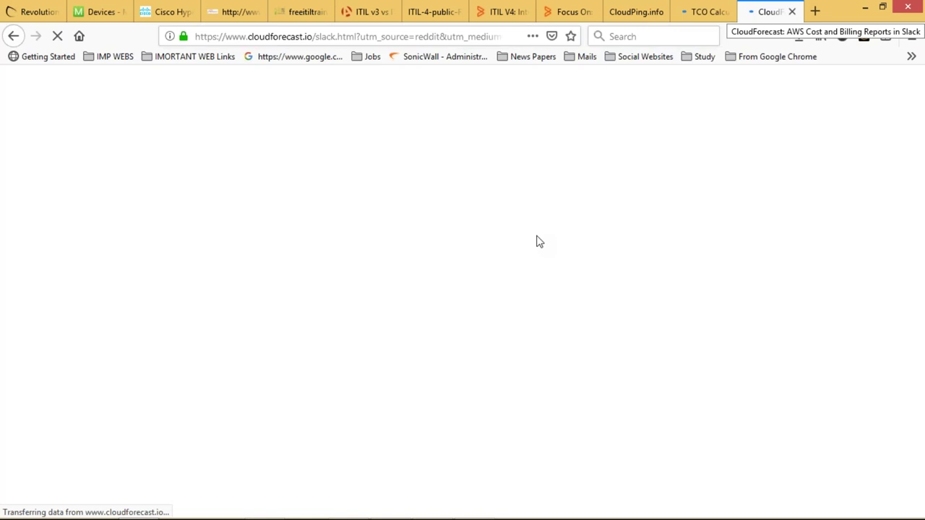
- Examine the AWS TCO Calculator's region choices and its Servers and Storage sections down to Calculate TCO
{"action": "key", "text": "ctrl+shift+Tab"}
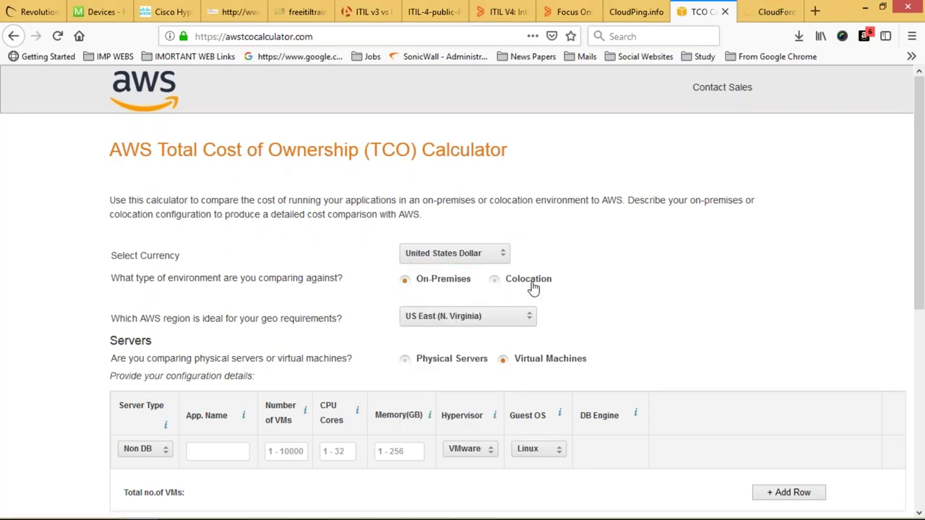
{"action": "left_click", "coordinate": [448, 321]}
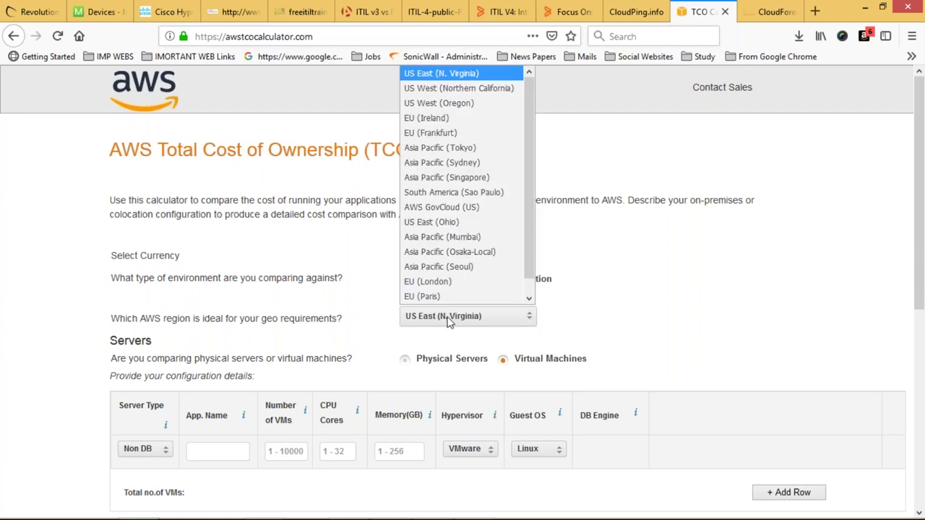
{"action": "left_click", "coordinate": [283, 254]}
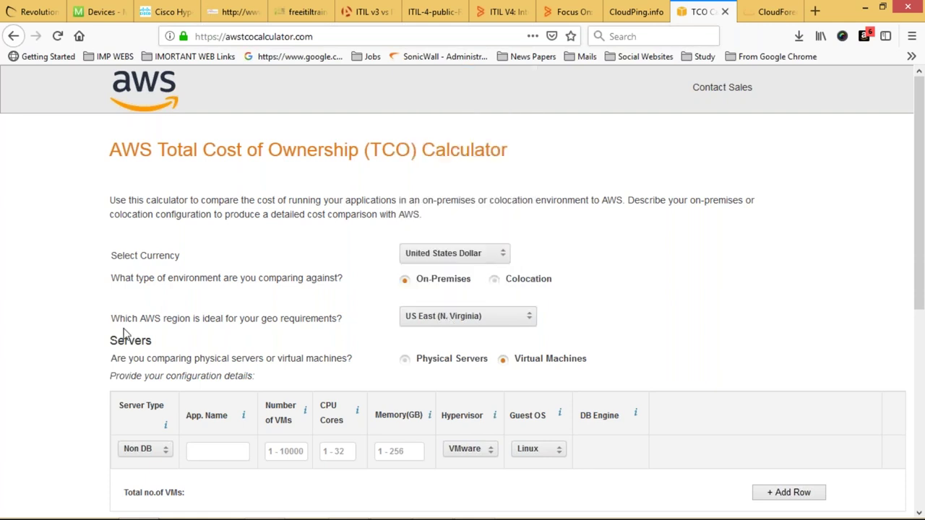
{"action": "left_click_drag", "start_coordinate": [112, 341], "coordinate": [148, 360]}
{"action": "left_click", "coordinate": [81, 347]}
{"action": "scroll", "coordinate": [81, 347], "scroll_direction": "down", "scroll_amount": 3}
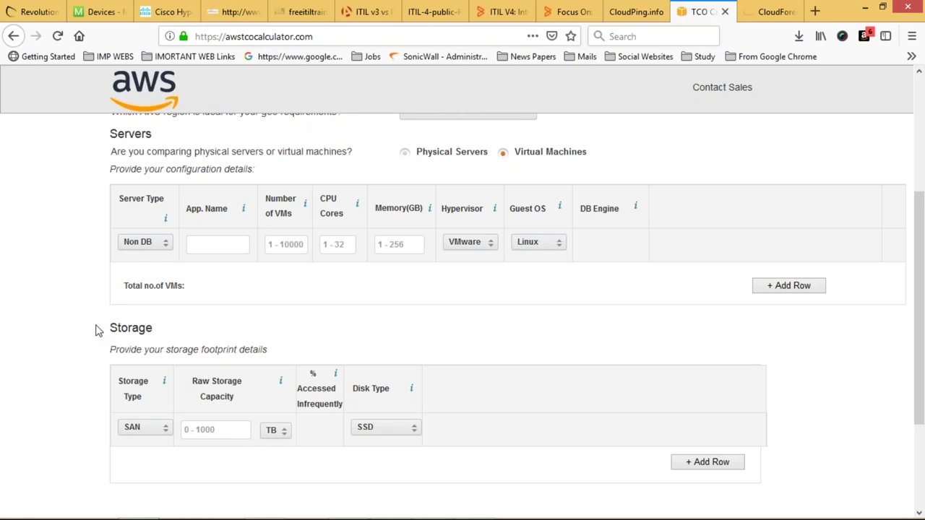
{"action": "scroll", "coordinate": [99, 330], "scroll_direction": "down", "scroll_amount": 2}
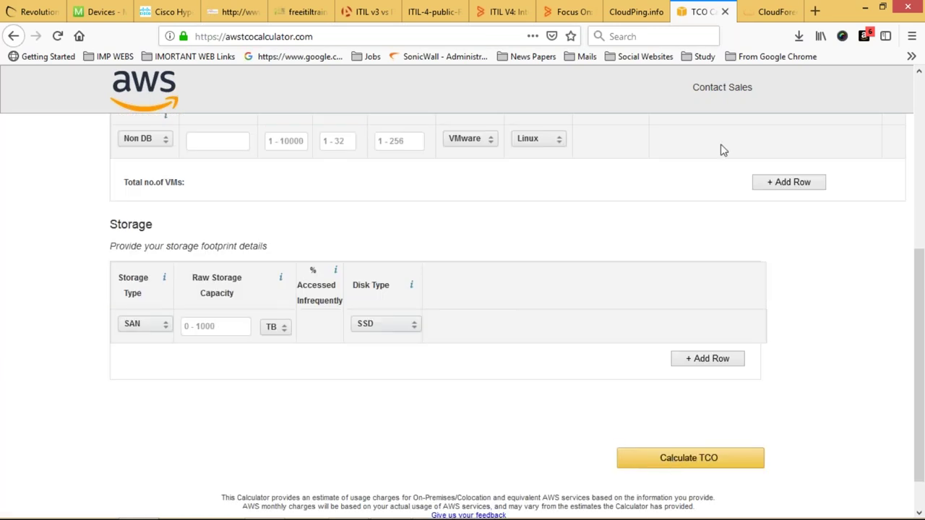
- Switch to the cloudforecast.io page and examine its AWS Cost Reports in Slack section, sample report and customer section
{"action": "left_click", "coordinate": [752, 19]}
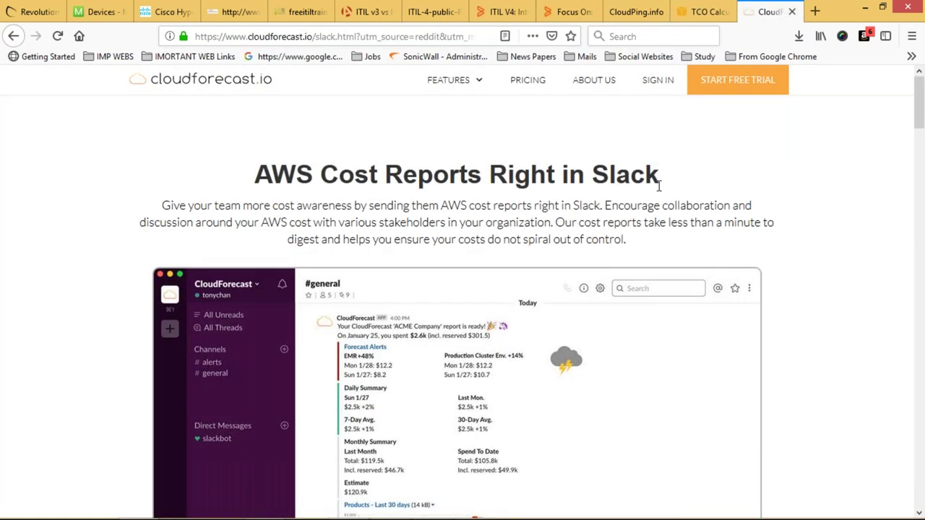
{"action": "left_click", "coordinate": [719, 82]}
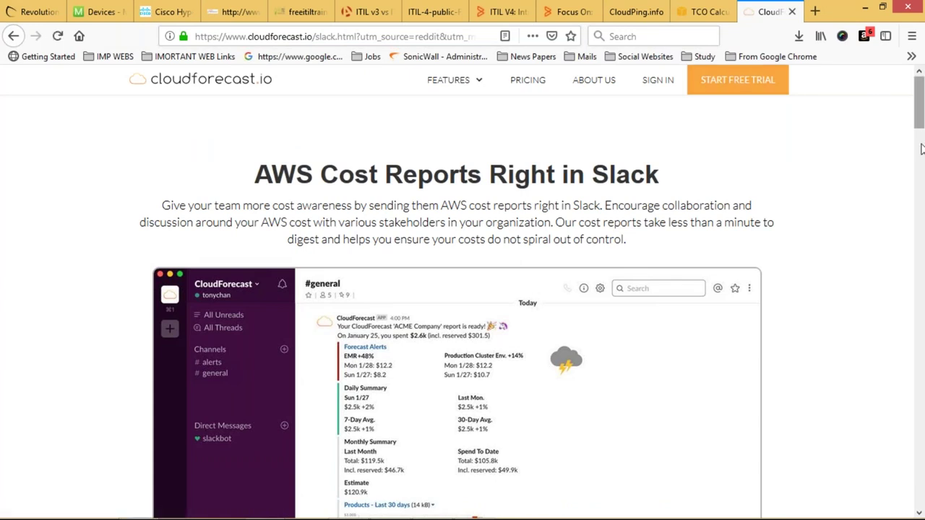
{"action": "scroll", "coordinate": [921, 149], "scroll_direction": "down", "scroll_amount": 5}
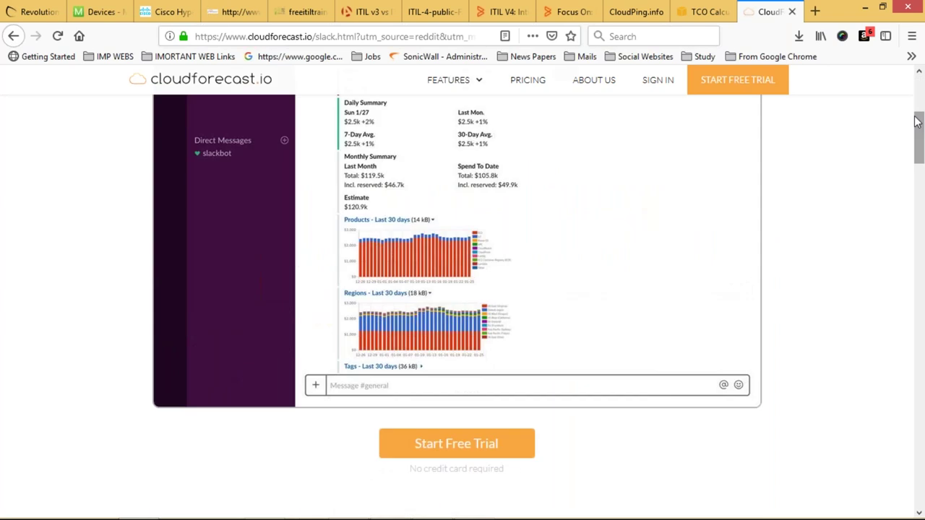
{"action": "scroll", "coordinate": [916, 121], "scroll_direction": "up", "scroll_amount": 5}
{"action": "scroll", "coordinate": [917, 170], "scroll_direction": "down", "scroll_amount": 3}
{"action": "scroll", "coordinate": [916, 169], "scroll_direction": "down", "scroll_amount": 5}
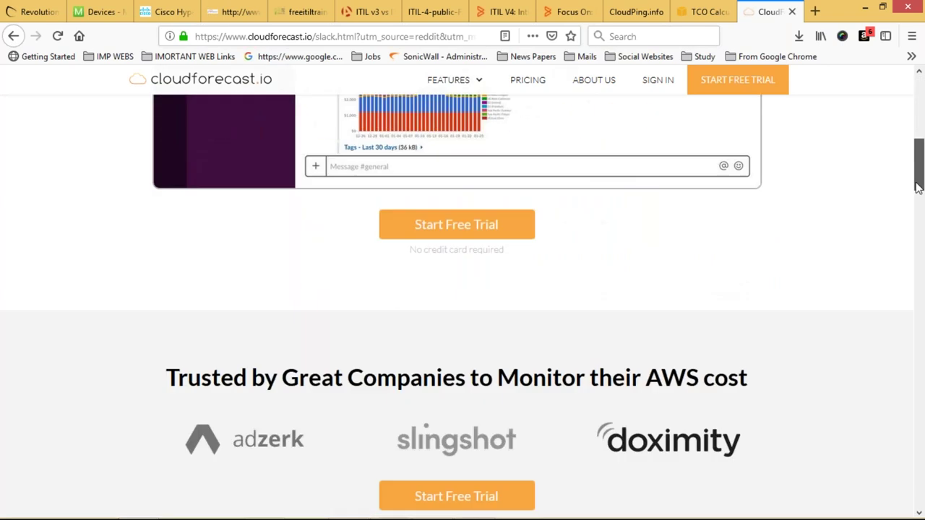
{"action": "scroll", "coordinate": [917, 186], "scroll_direction": "down", "scroll_amount": 3}
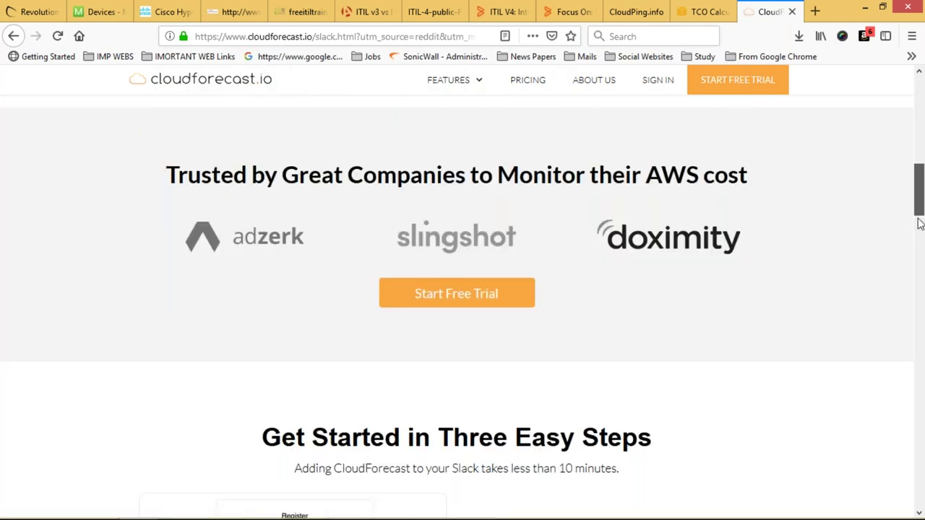
{"action": "scroll", "coordinate": [919, 223], "scroll_direction": "down", "scroll_amount": 4}
{"action": "scroll", "coordinate": [916, 145], "scroll_direction": "up", "scroll_amount": 8}
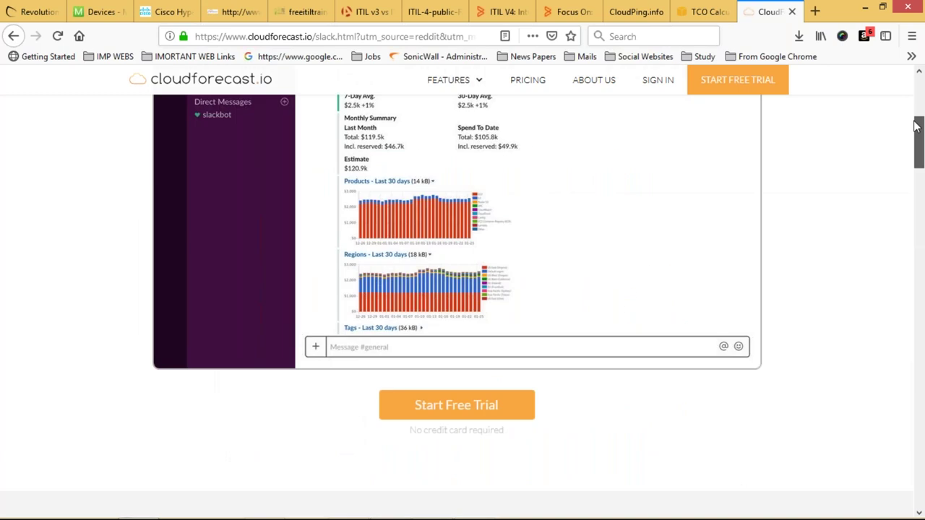
{"action": "scroll", "coordinate": [916, 126], "scroll_direction": "up", "scroll_amount": 5}
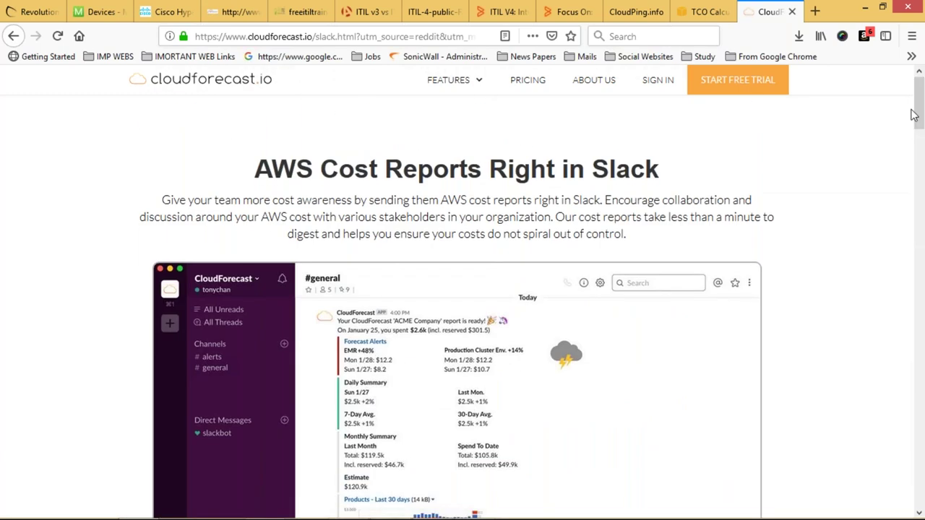
- Return to the AWS TCO Calculator, add a second server row and open the first row's hypervisor choices
{"action": "left_click", "coordinate": [691, 9]}
{"action": "left_click", "coordinate": [768, 185]}
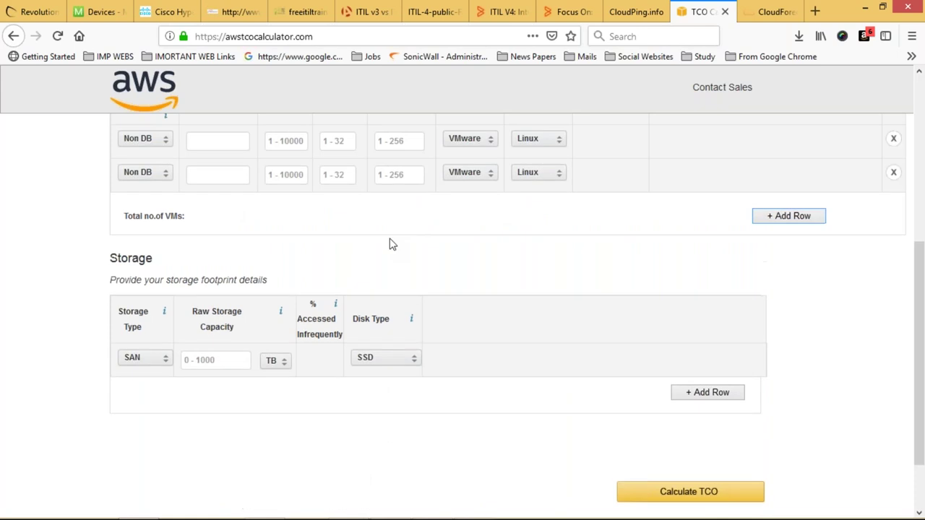
{"action": "left_click", "coordinate": [560, 140]}
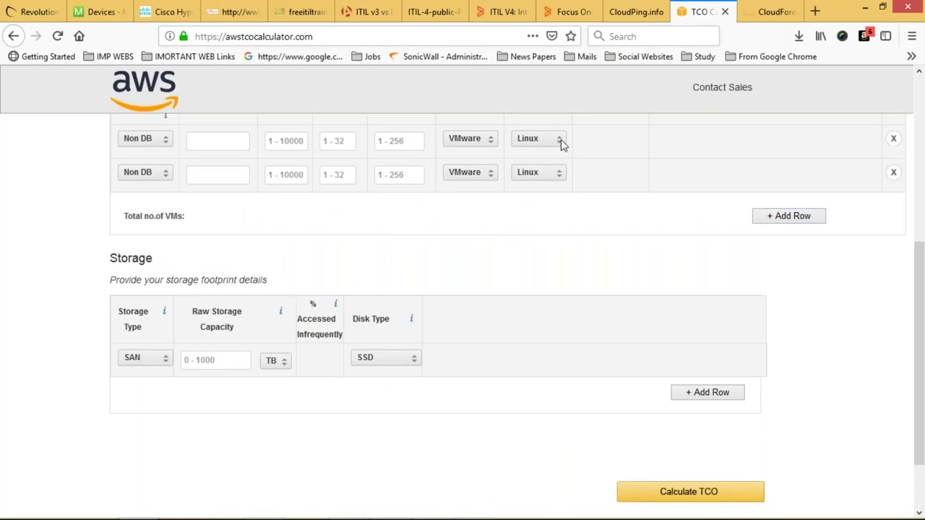
{"action": "left_click", "coordinate": [484, 142]}
{"action": "left_click", "coordinate": [483, 141]}
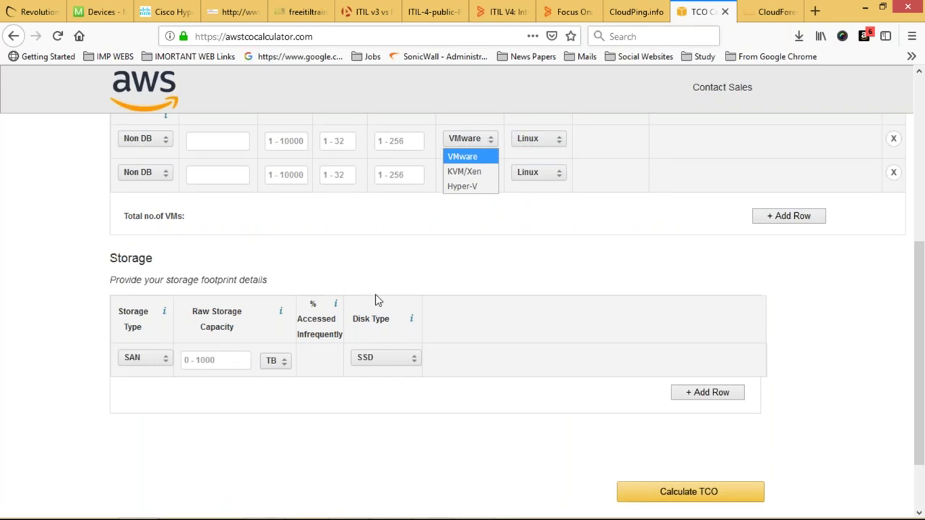
- Open the copied docs.aws.amazon.com link to the EC2 instance types guide in a new Firefox tab
{"action": "mouse_move", "coordinate": [462, 517]}
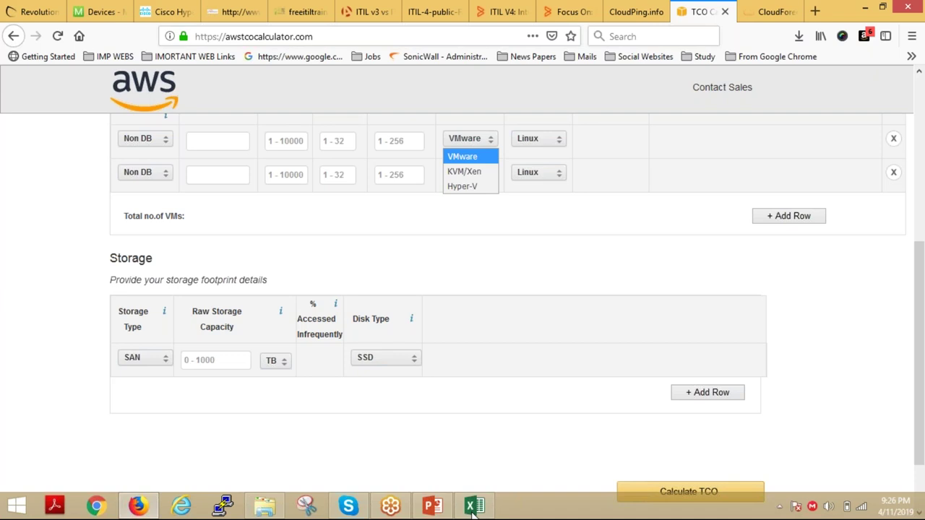
{"action": "key", "text": "Return"}
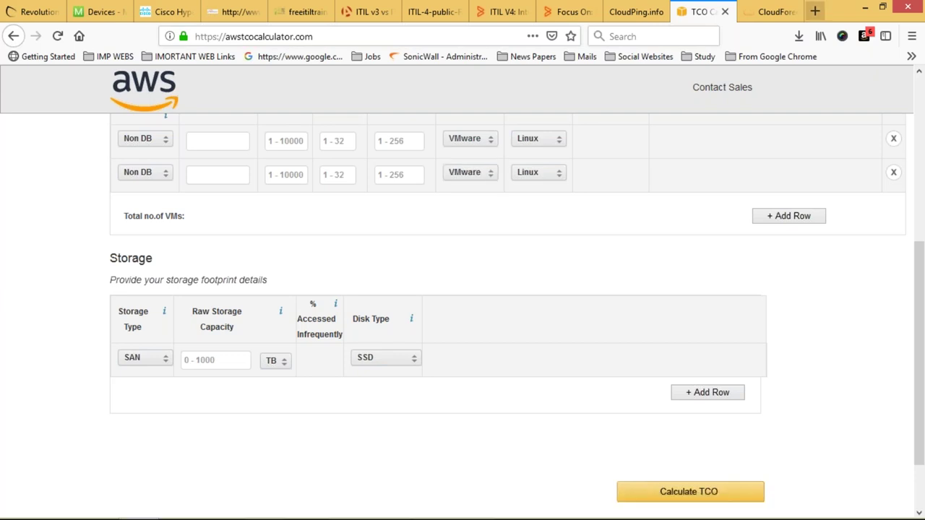
{"action": "key", "text": "ctrl+t"}
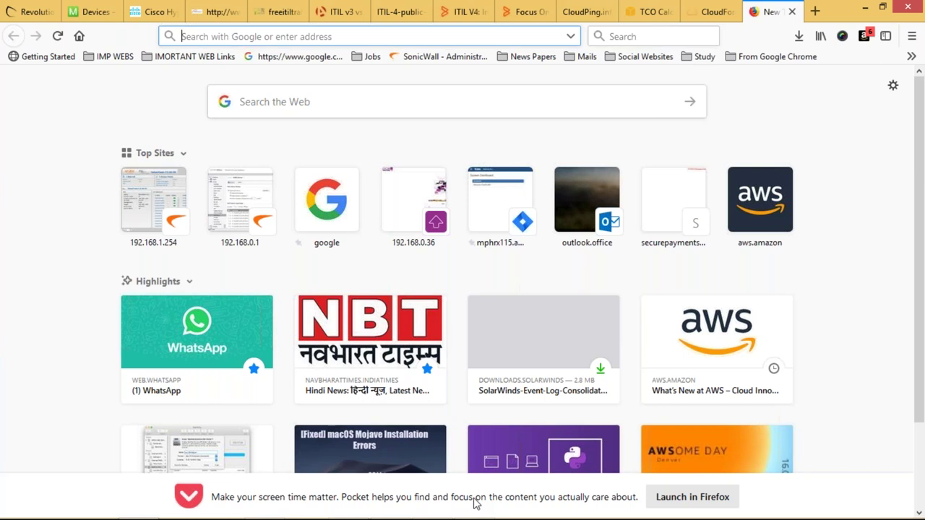
{"action": "key", "text": "ctrl+v"}
{"action": "key", "text": "Return"}
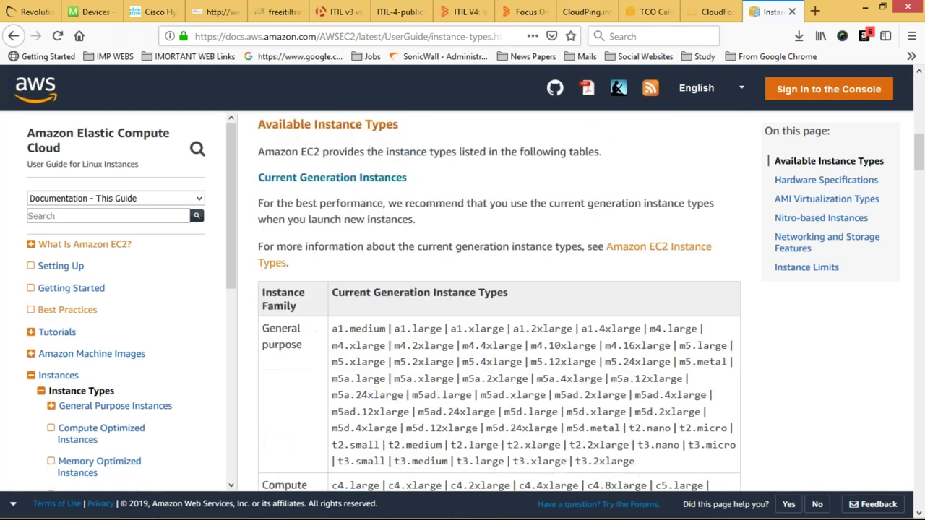
- Examine the Current Generation Instances table by family, from General purpose through Compute and Memory optimized to Storage optimized
{"action": "scroll", "coordinate": [265, 352], "scroll_direction": "down", "scroll_amount": 3}
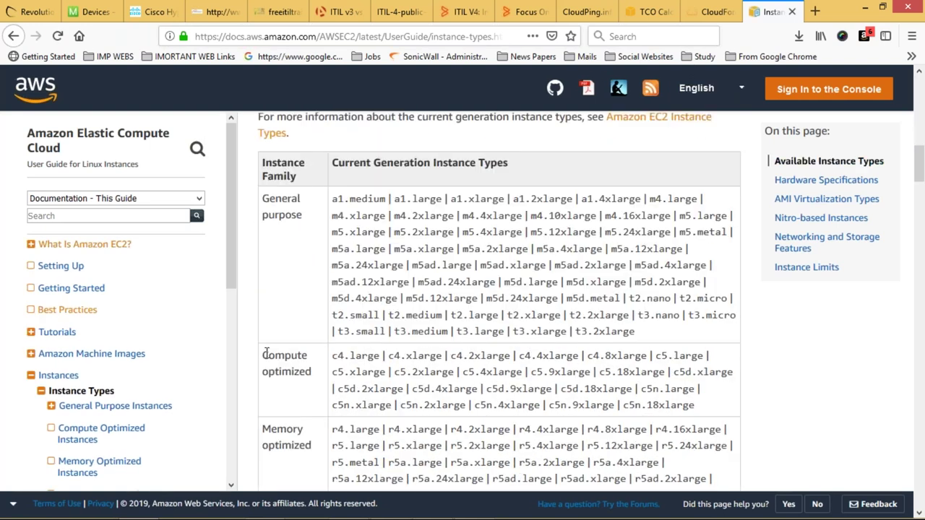
{"action": "left_click_drag", "start_coordinate": [267, 355], "coordinate": [293, 375]}
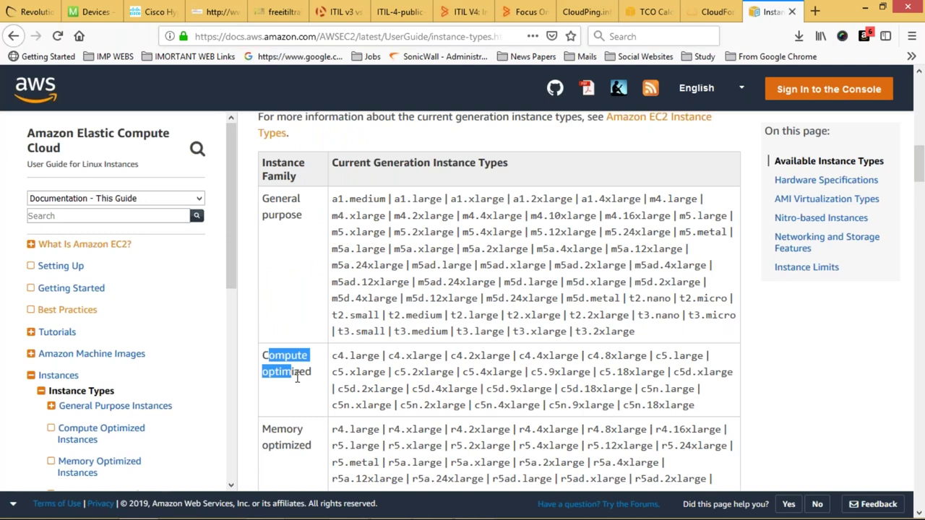
{"action": "double_click", "coordinate": [281, 214]}
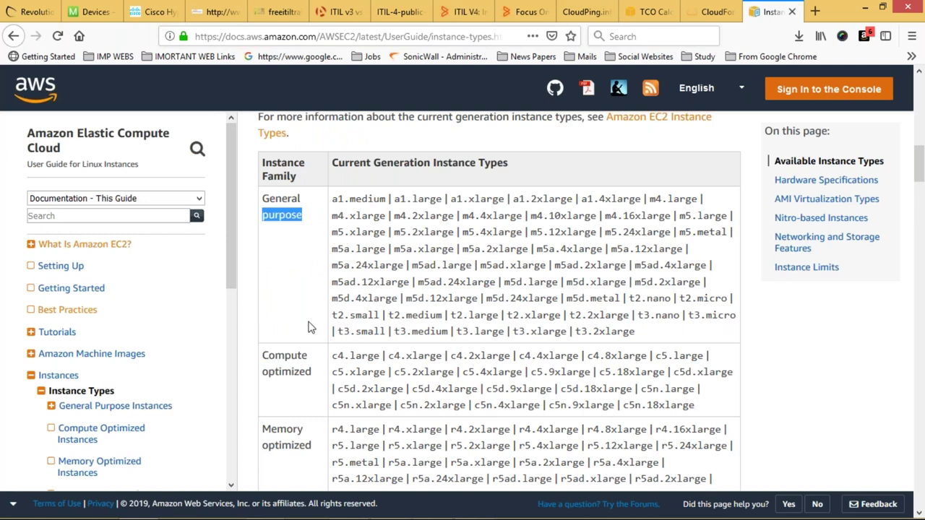
{"action": "scroll", "coordinate": [309, 326], "scroll_direction": "down", "scroll_amount": 4}
{"action": "left_click_drag", "start_coordinate": [262, 291], "coordinate": [395, 326]}
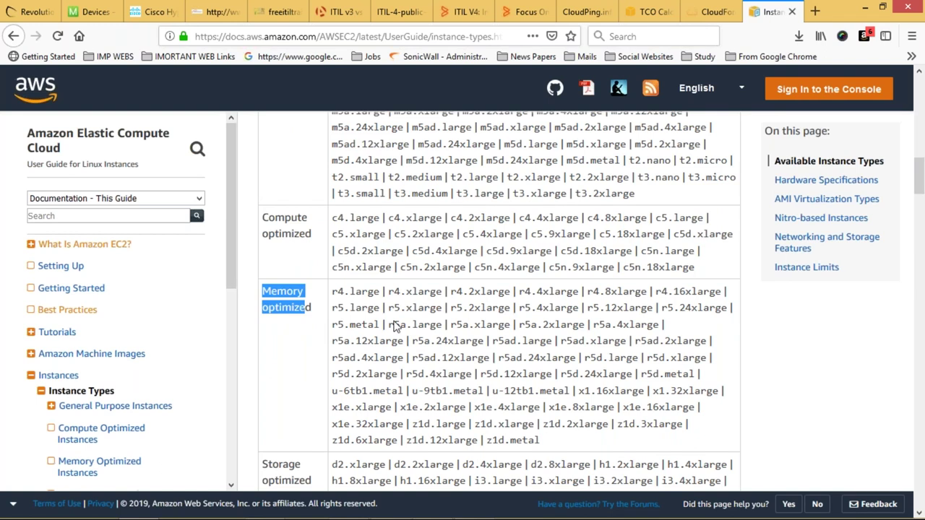
{"action": "left_click", "coordinate": [331, 295]}
{"action": "left_click_drag", "start_coordinate": [332, 291], "coordinate": [542, 439]}
{"action": "left_click", "coordinate": [287, 347]}
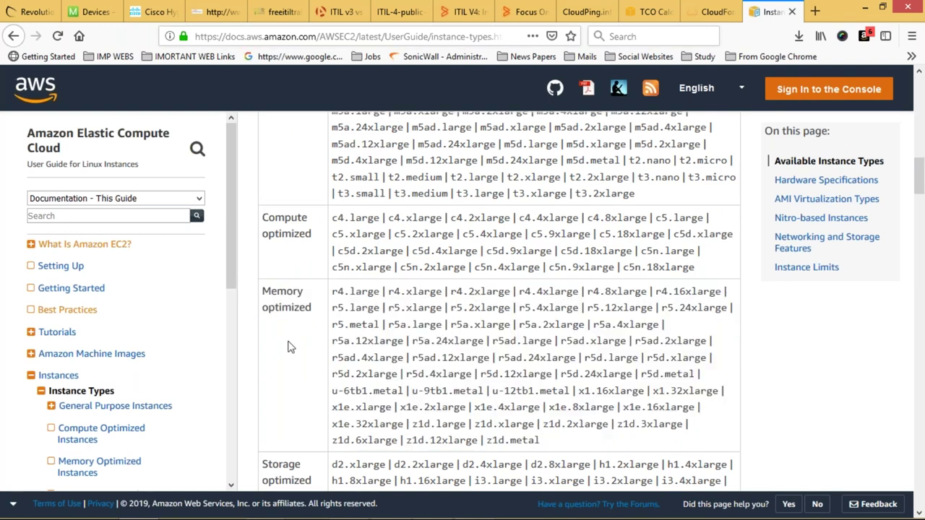
{"action": "scroll", "coordinate": [288, 347], "scroll_direction": "down", "scroll_amount": 3}
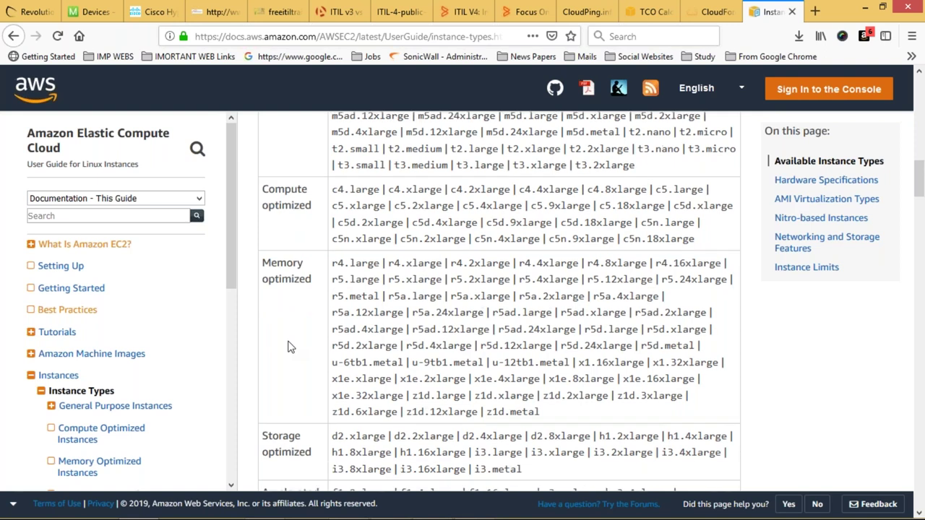
{"action": "scroll", "coordinate": [263, 325], "scroll_direction": "down", "scroll_amount": 1}
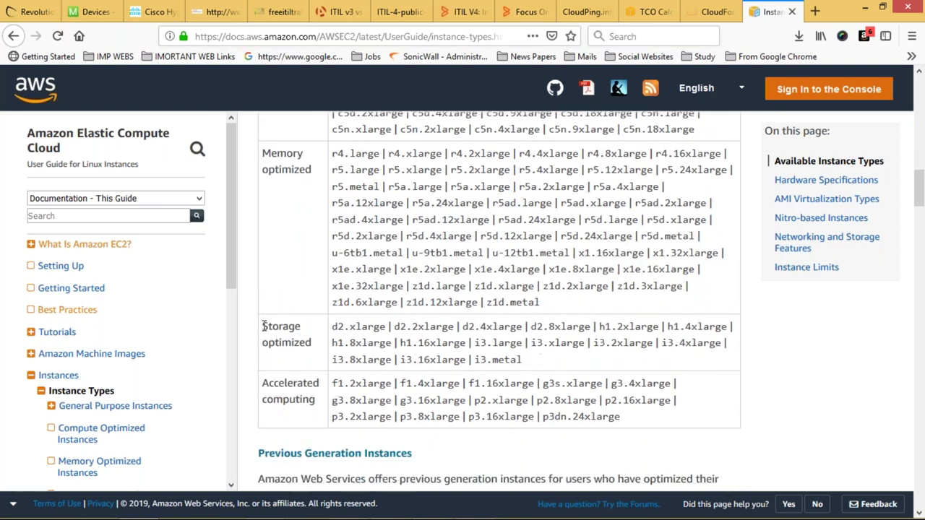
{"action": "left_click_drag", "start_coordinate": [263, 326], "coordinate": [312, 343]}
{"action": "left_click", "coordinate": [402, 357]}
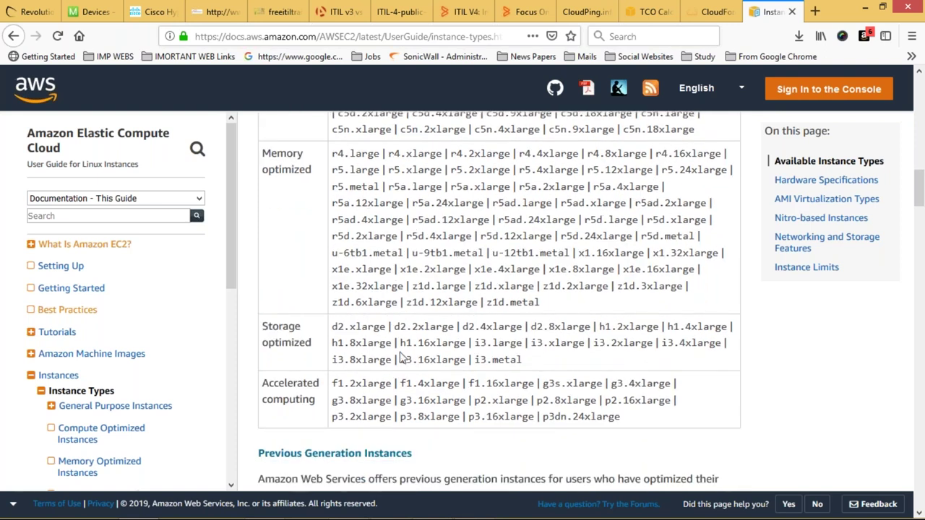